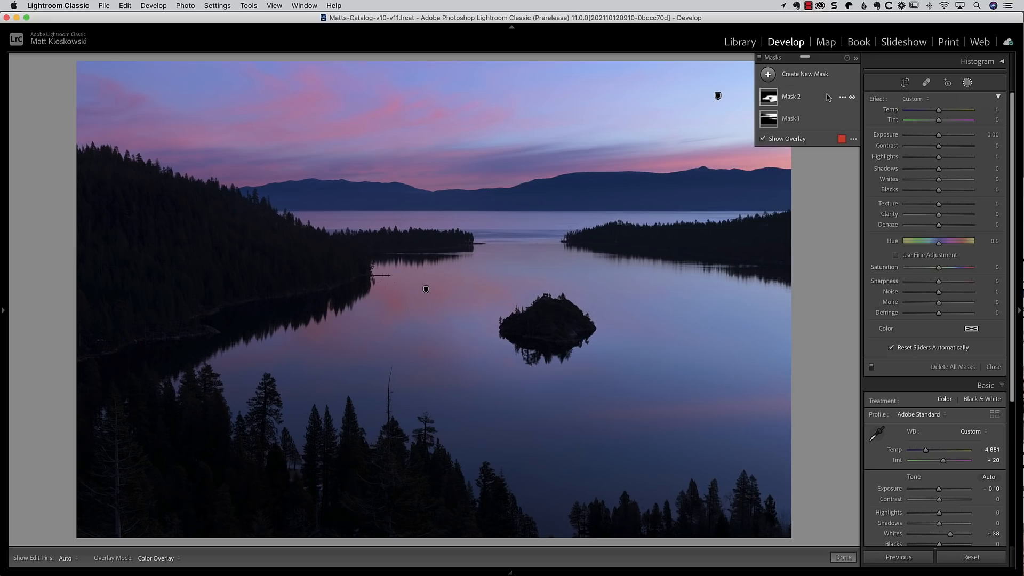
# Preview the area covered by Mask 2 and look over the mask types available for a new mask.
pyautogui.moveTo(769, 101)
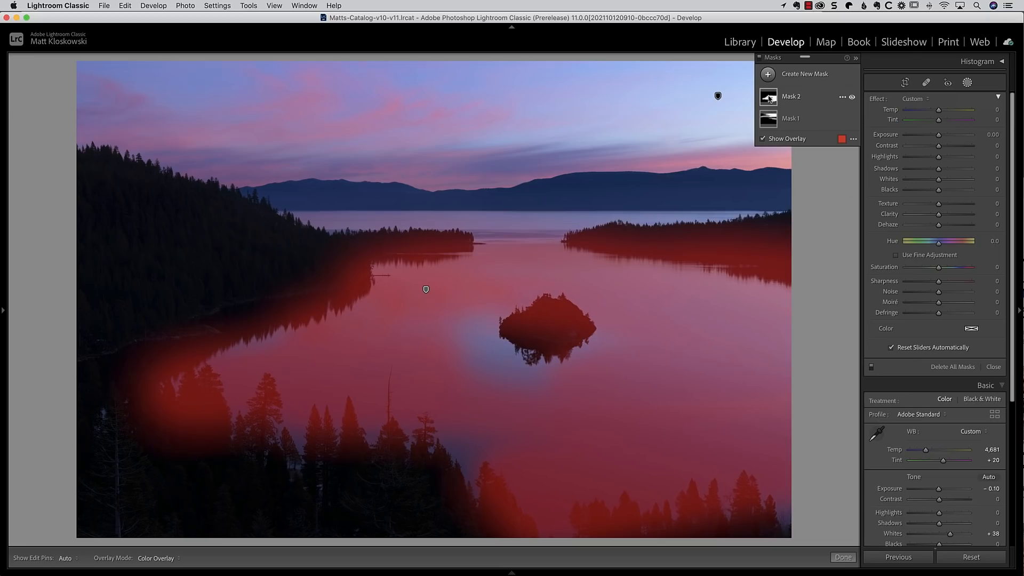
pyautogui.click(797, 98)
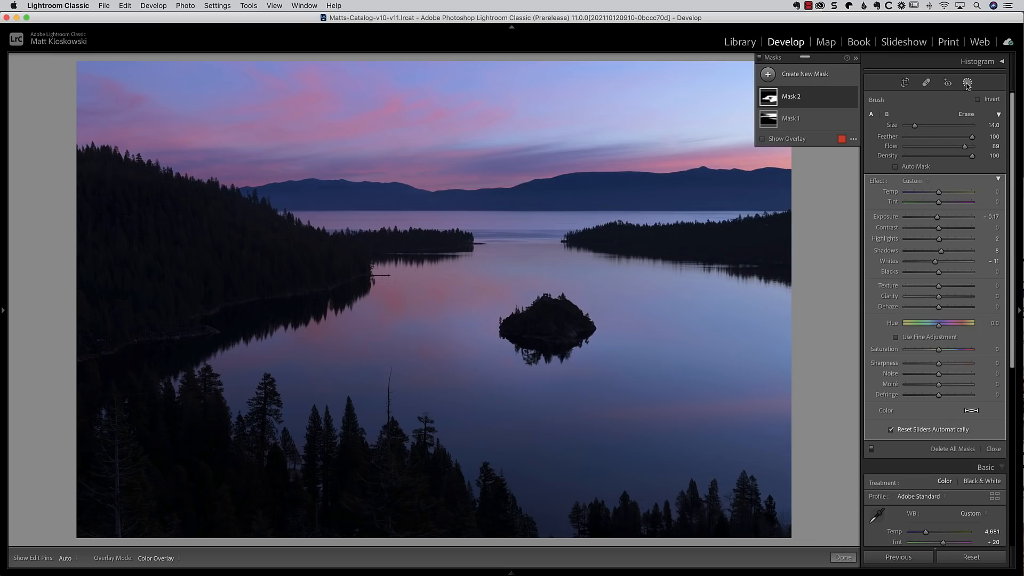
pyautogui.click(805, 76)
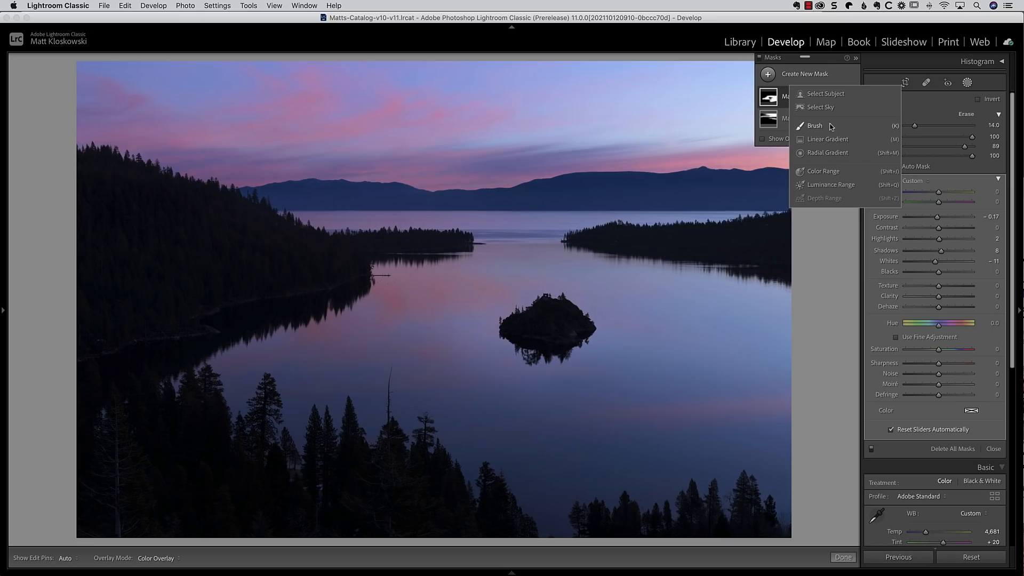
pyautogui.click(830, 126)
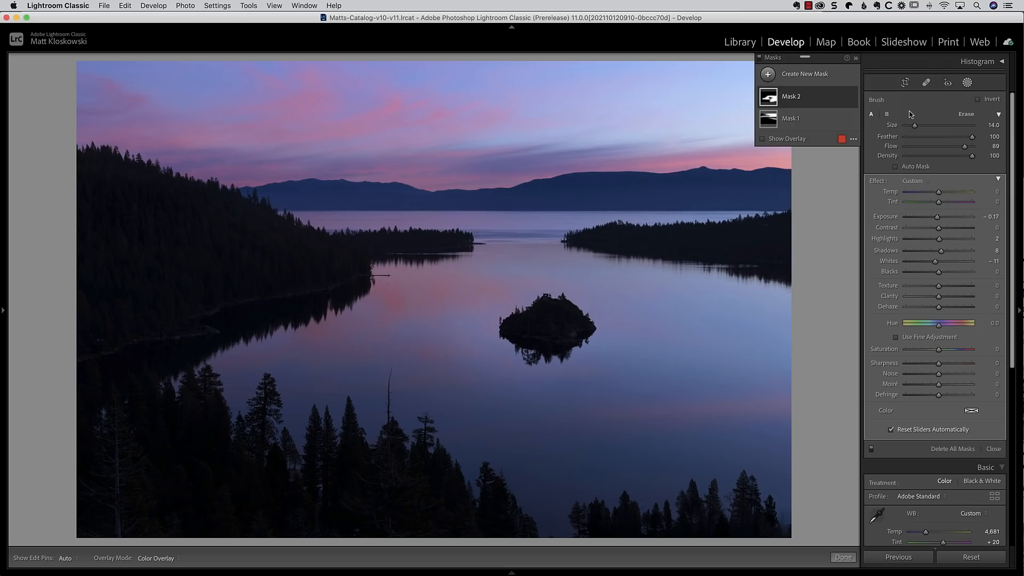
pyautogui.click(820, 171)
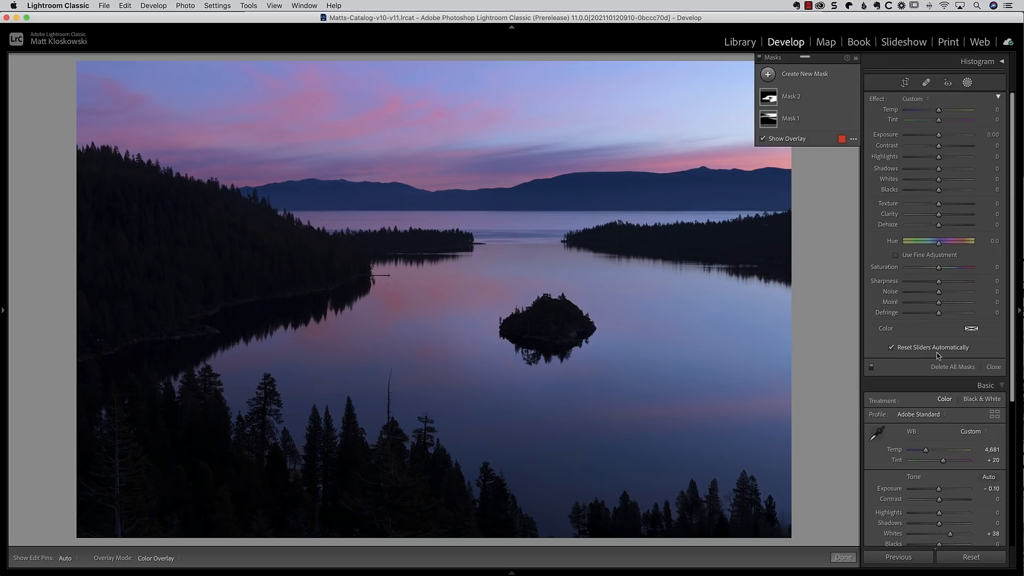
# Delete all masks from the sunset lake photo and toggle the masking tools.
pyautogui.click(940, 368)
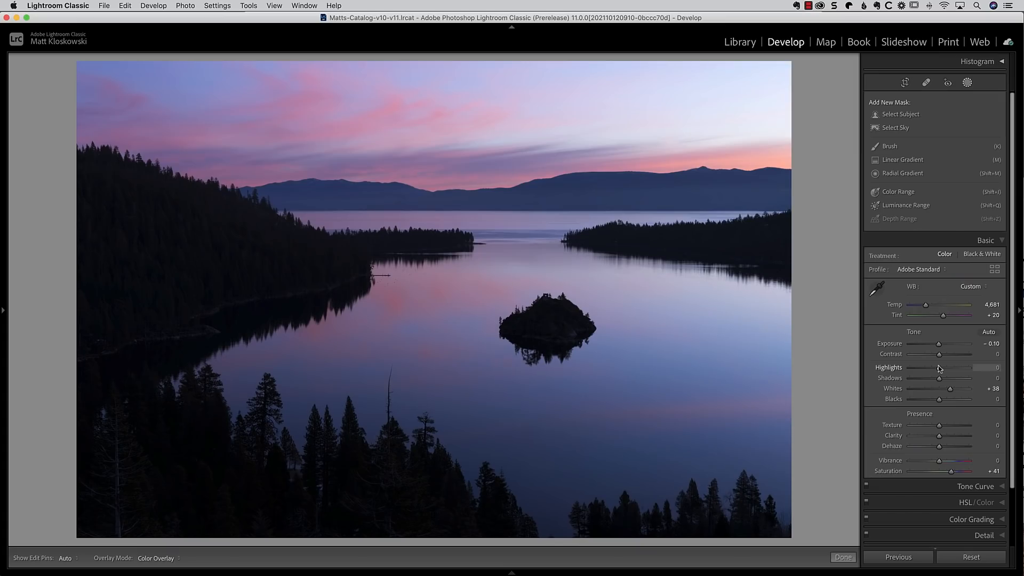
pyautogui.click(966, 84)
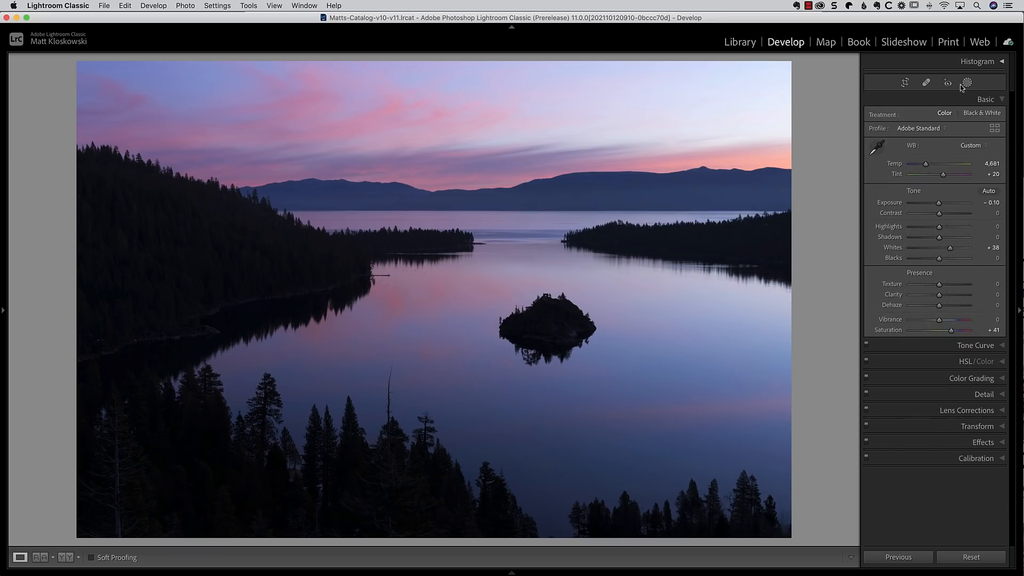
pyautogui.click(966, 83)
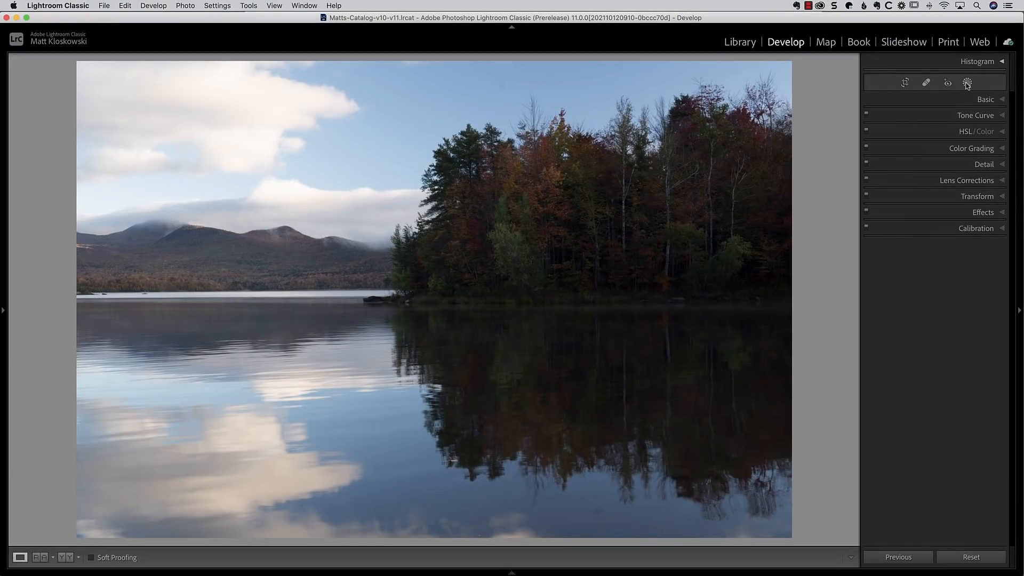
# Create a brush mask with Exposure 0.61 and Shadows 16, painting it over the dark trees and their reflection.
pyautogui.click(966, 83)
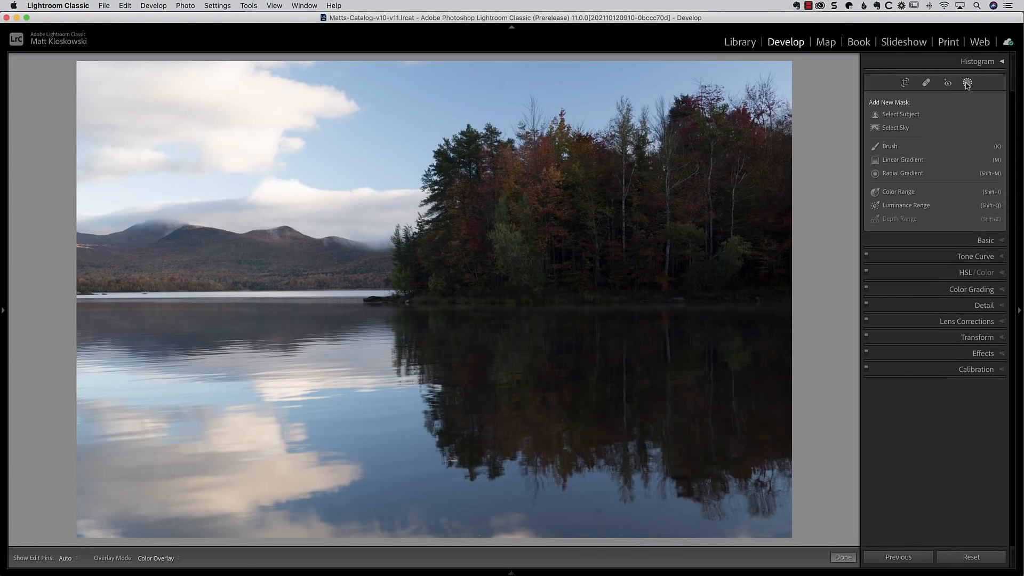
pyautogui.click(888, 149)
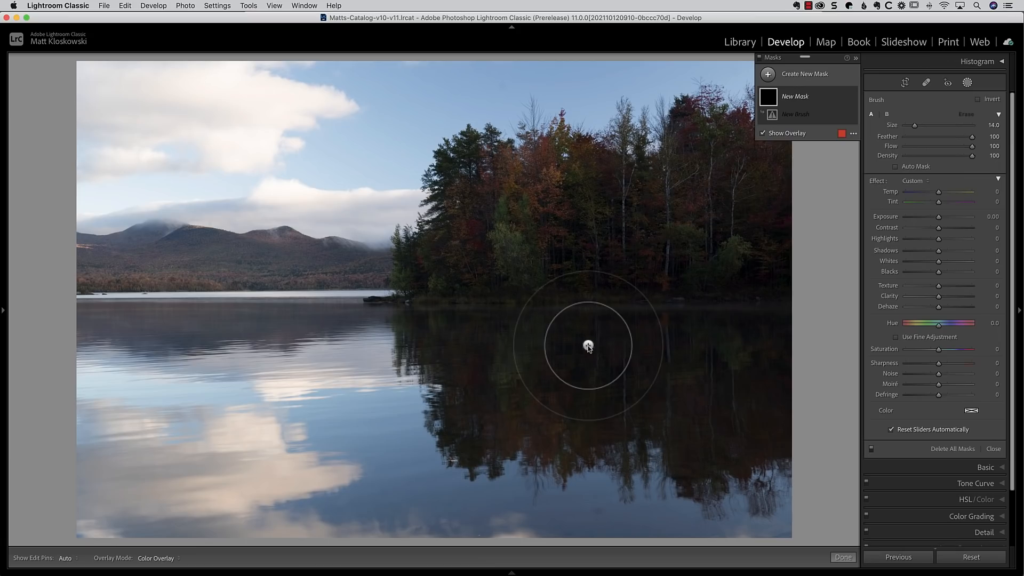
pyautogui.moveTo(939, 217); pyautogui.dragTo(943, 251)
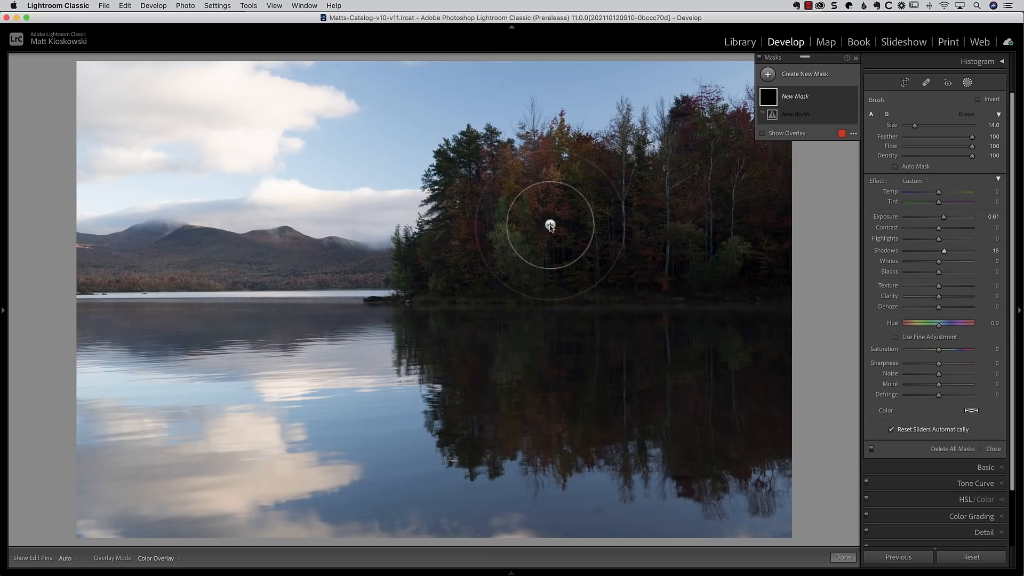
pyautogui.press('h')
pyautogui.moveTo(619, 227)
pyautogui.mouseDown()
pyautogui.moveTo(551, 204)
pyautogui.moveTo(526, 212)
pyautogui.moveTo(683, 215)
pyautogui.moveTo(700, 208)
pyautogui.moveTo(693, 181)
pyautogui.moveTo(724, 167)
pyautogui.moveTo(730, 238)
pyautogui.moveTo(653, 264)
pyautogui.moveTo(486, 275)
pyautogui.moveTo(452, 315)
pyautogui.moveTo(475, 346)
pyautogui.moveTo(481, 401)
pyautogui.moveTo(556, 396)
pyautogui.moveTo(495, 426)
pyautogui.moveTo(556, 352)
pyautogui.moveTo(536, 331)
pyautogui.moveTo(612, 316)
pyautogui.moveTo(629, 362)
pyautogui.moveTo(765, 393)
pyautogui.moveTo(764, 415)
pyautogui.moveTo(695, 415)
pyautogui.moveTo(787, 296)
pyautogui.moveTo(757, 169)
pyautogui.moveTo(733, 128)
pyautogui.moveTo(718, 161)
pyautogui.moveTo(682, 155)
pyautogui.moveTo(585, 180)
pyautogui.moveTo(545, 153)
pyautogui.moveTo(482, 142)
pyautogui.moveTo(428, 269)
pyautogui.moveTo(399, 273)
pyautogui.moveTo(410, 350)
pyautogui.moveTo(382, 295)
pyautogui.moveTo(369, 327)
pyautogui.moveTo(411, 381)
pyautogui.moveTo(439, 466)
pyautogui.moveTo(544, 458)
pyautogui.moveTo(523, 472)
pyautogui.moveTo(579, 467)
pyautogui.moveTo(663, 502)
pyautogui.mouseUp()
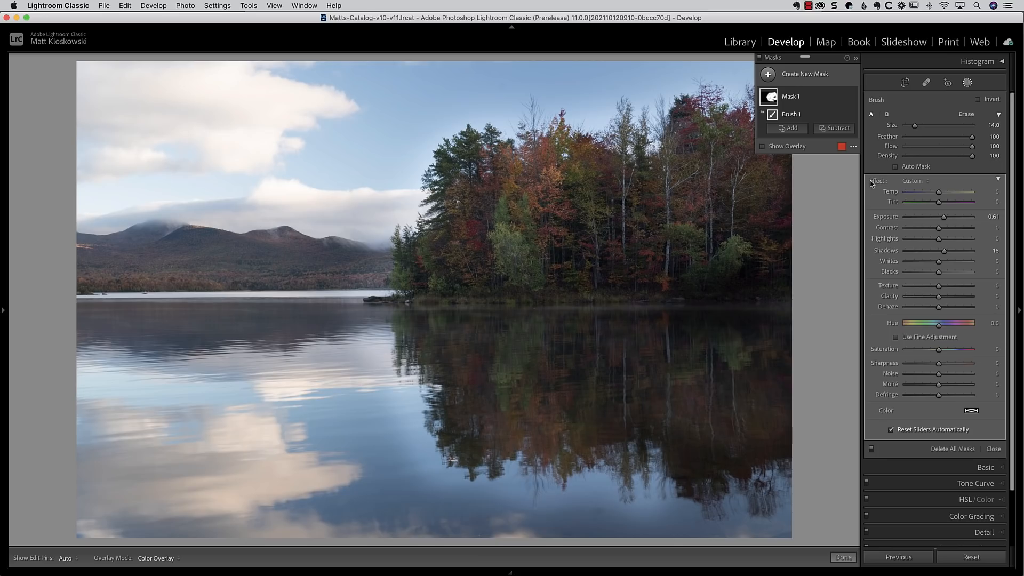
# Apply the MK Landscape - Sunshine effect preset to the brush mask and set its Exposure to 0.52.
pyautogui.click(922, 181)
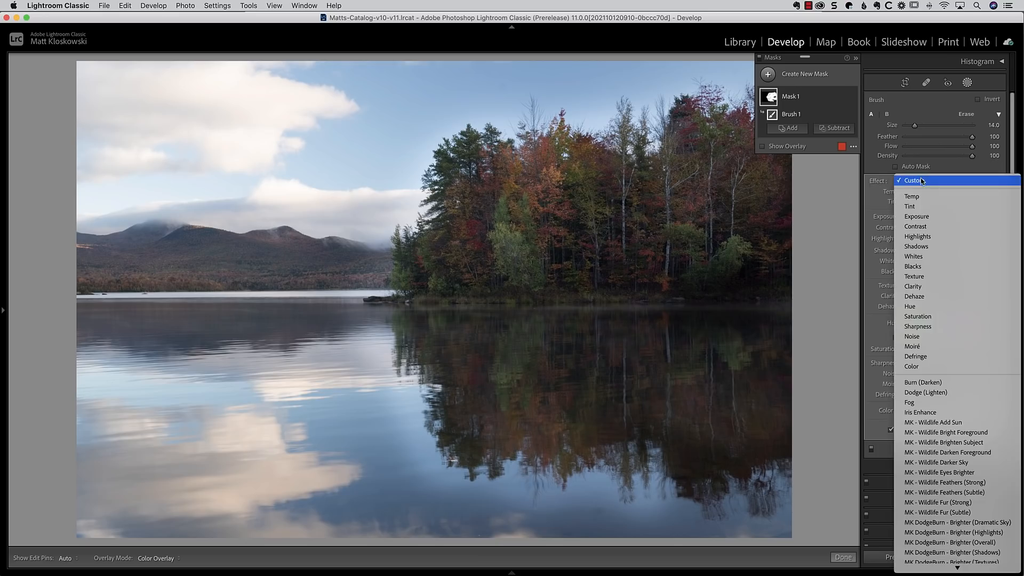
pyautogui.scroll(-20, 937, 363)
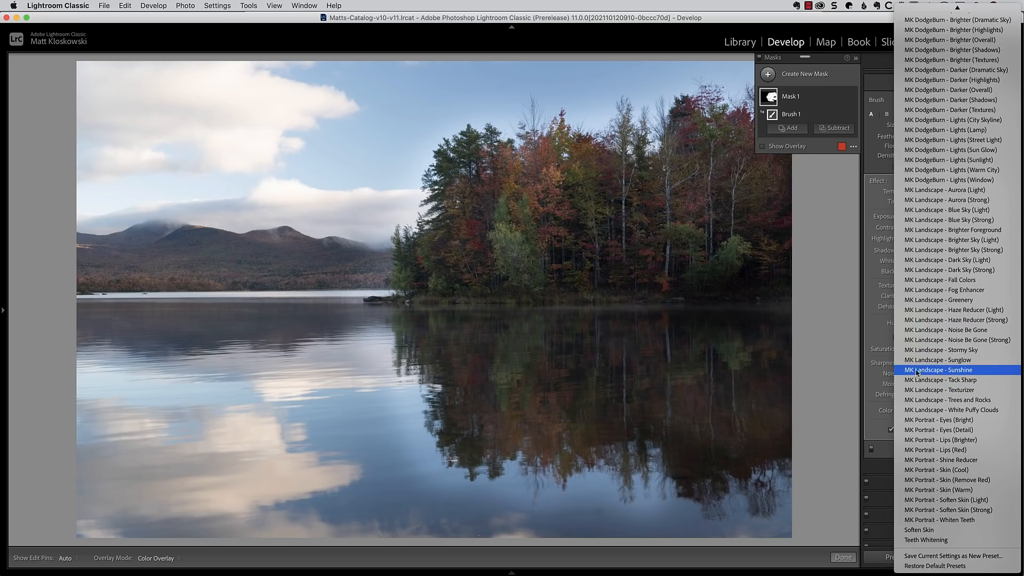
pyautogui.click(933, 371)
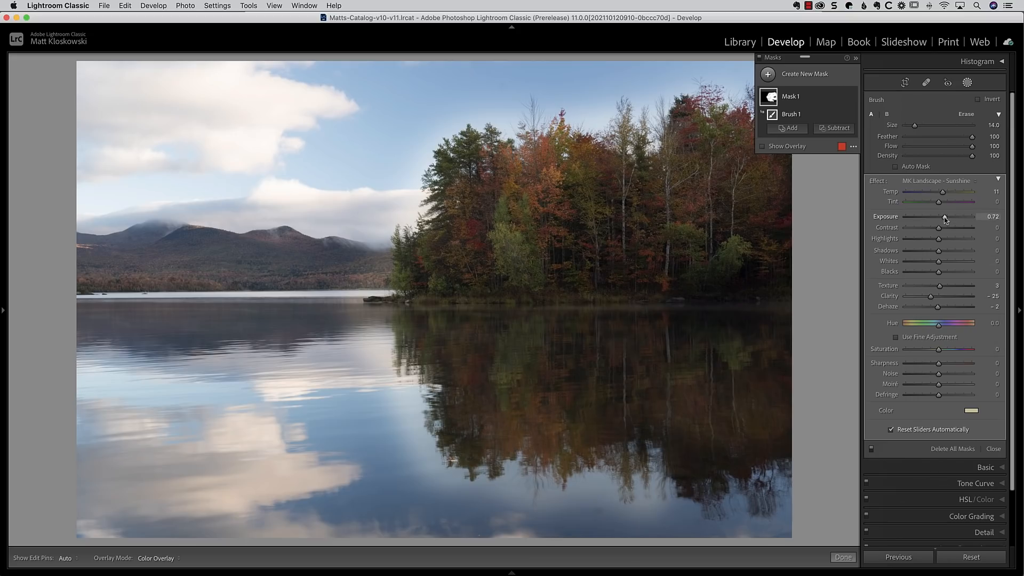
pyautogui.moveTo(945, 217); pyautogui.dragTo(942, 218)
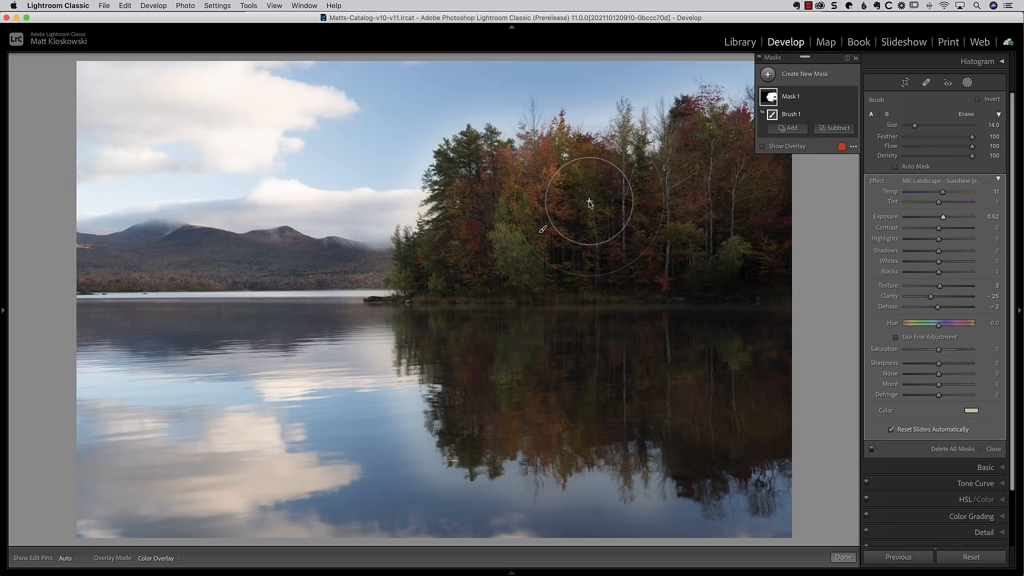
# Preview the brush's Erase mode, check the photo with the edit pins hidden, and view Mask 1's coverage.
pyautogui.press('alt')
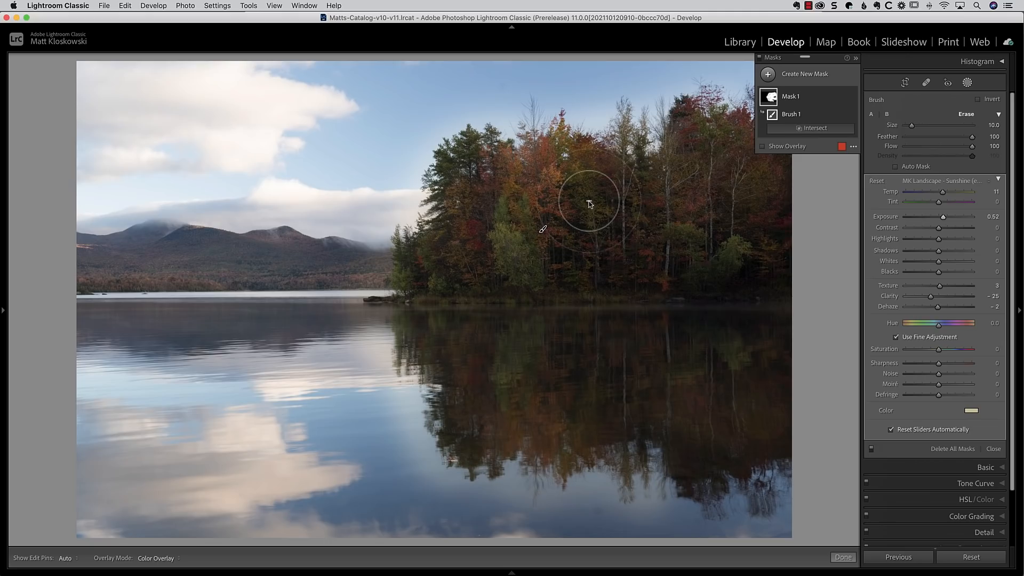
pyautogui.press('h')
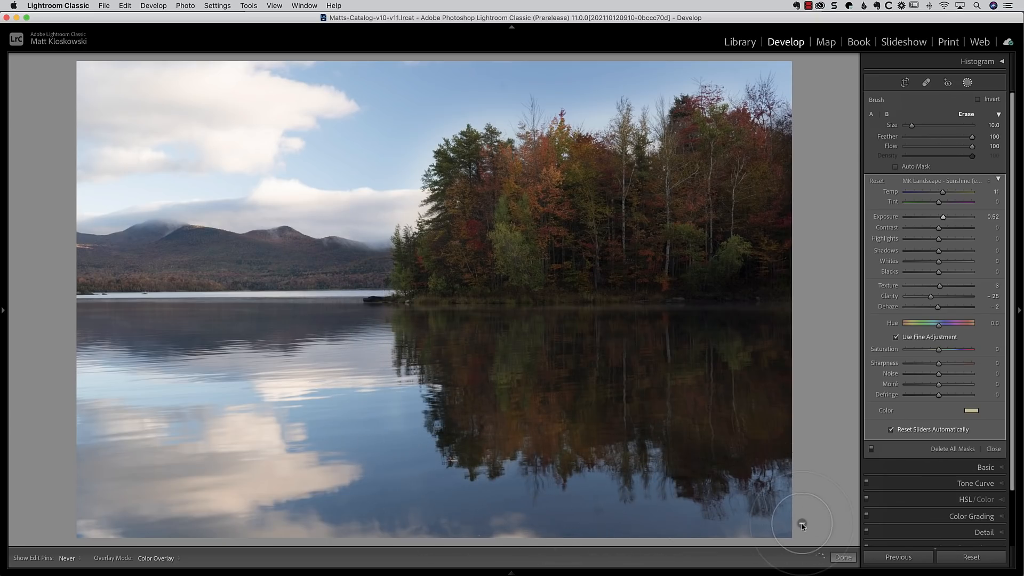
pyautogui.press('h')
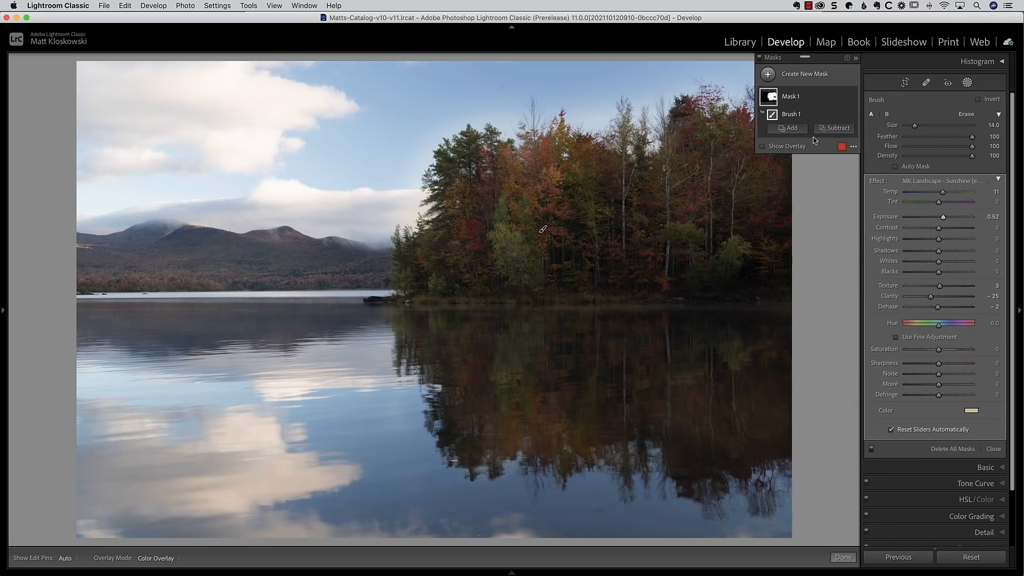
pyautogui.moveTo(770, 97)
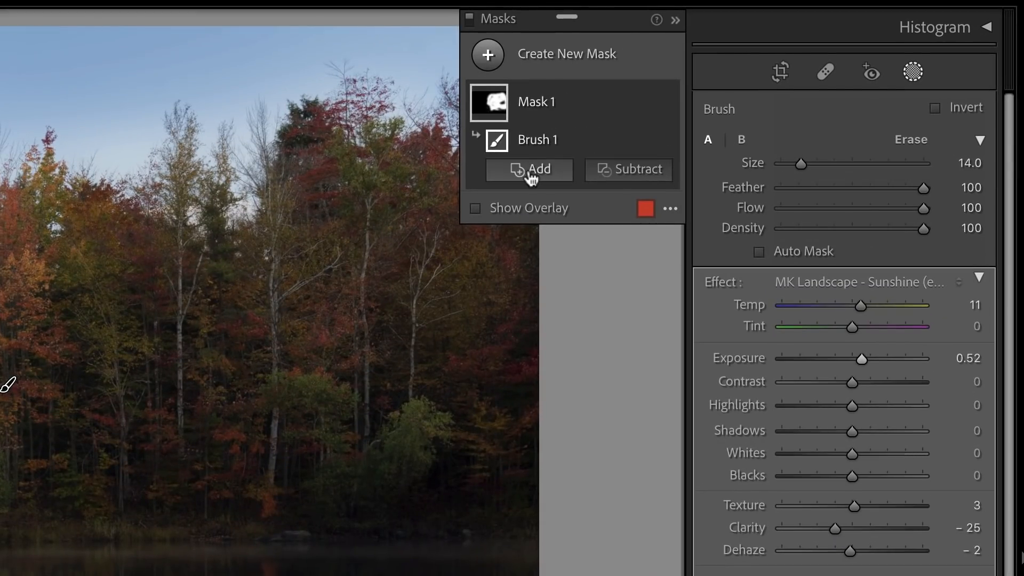
# Try subtracting the sky from Mask 1 with Select Sky, and undo the subtraction.
pyautogui.click(610, 169)
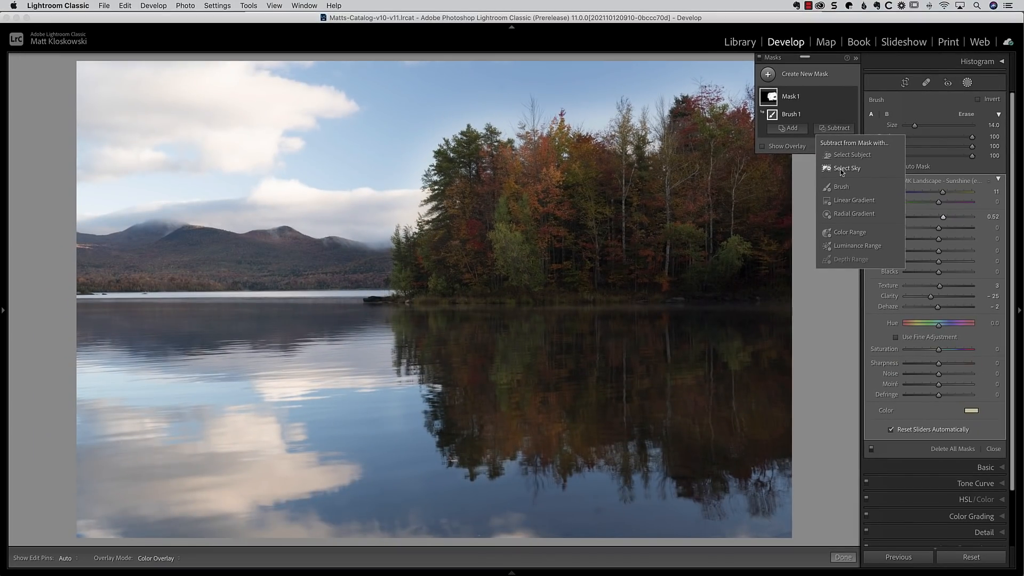
pyautogui.click(841, 170)
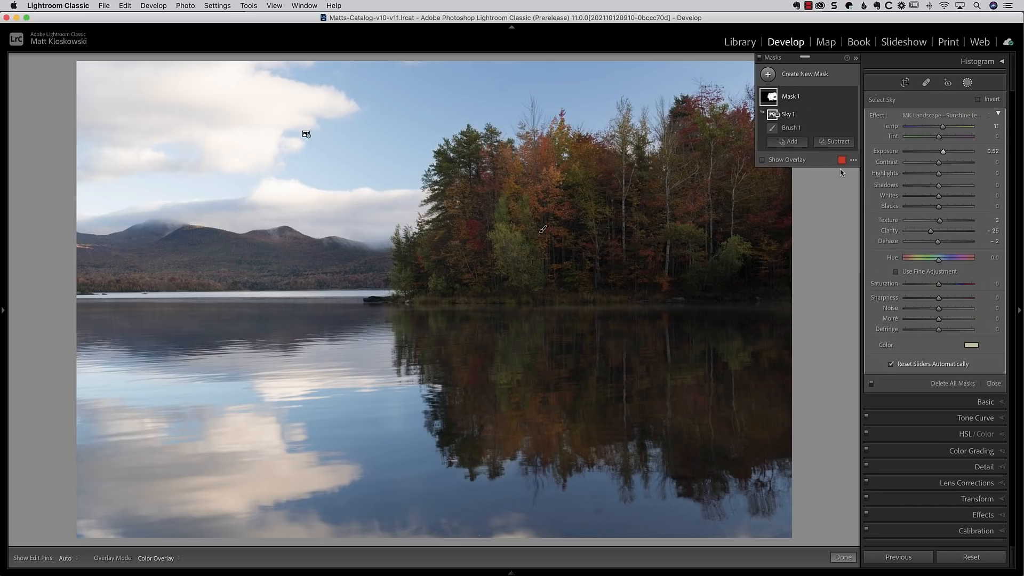
pyautogui.press('super+z')
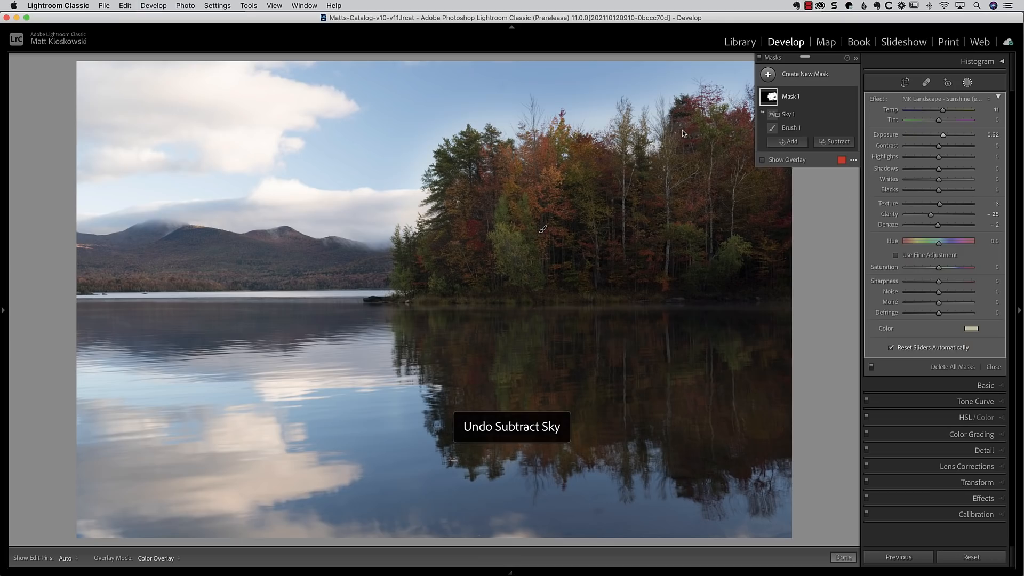
# Raise Mask 1's Exposure to about 1.28 and subtract the sky from the mask with Select Sky.
pyautogui.moveTo(947, 132); pyautogui.dragTo(952, 134)
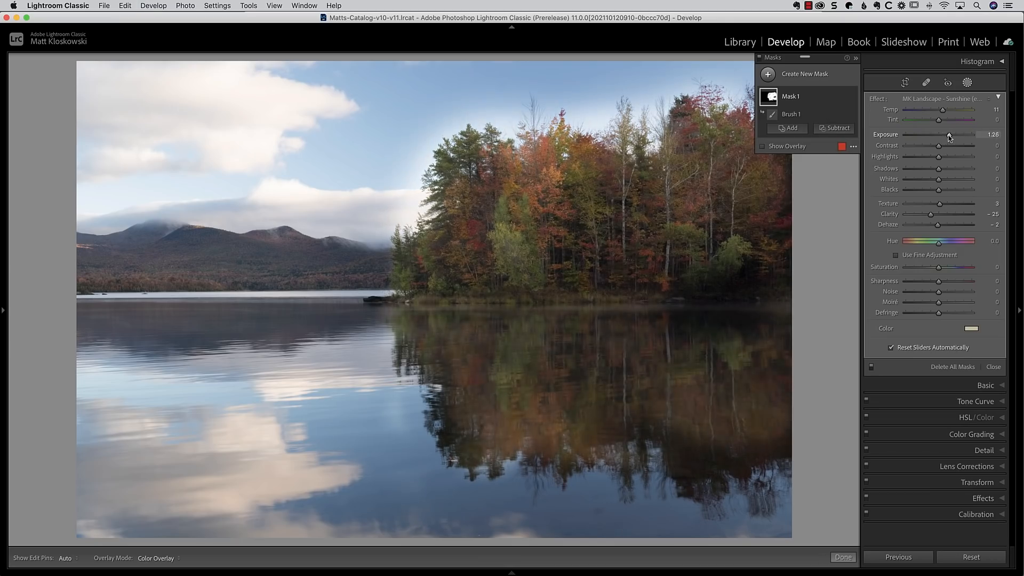
pyautogui.click(835, 128)
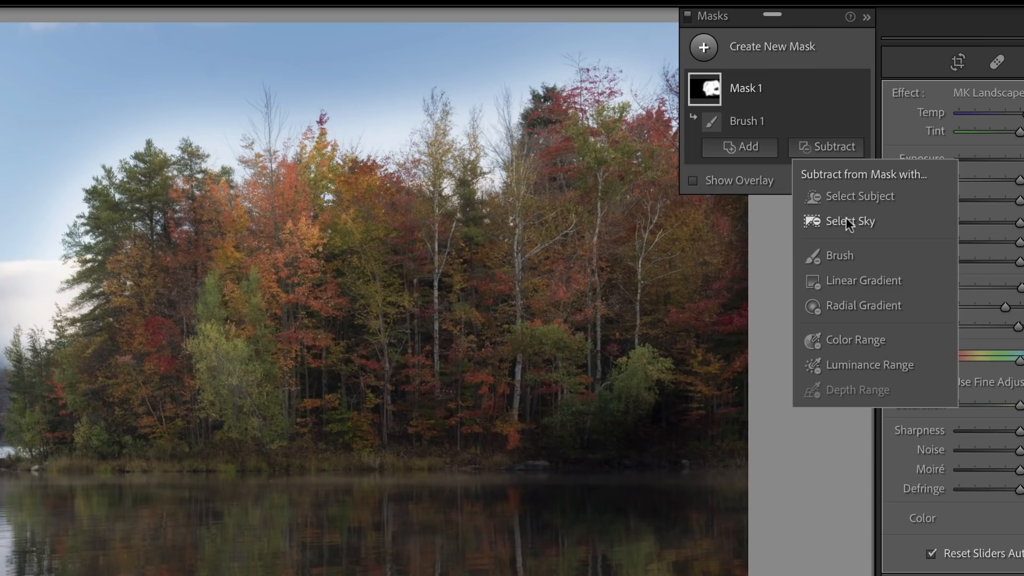
pyautogui.click(848, 221)
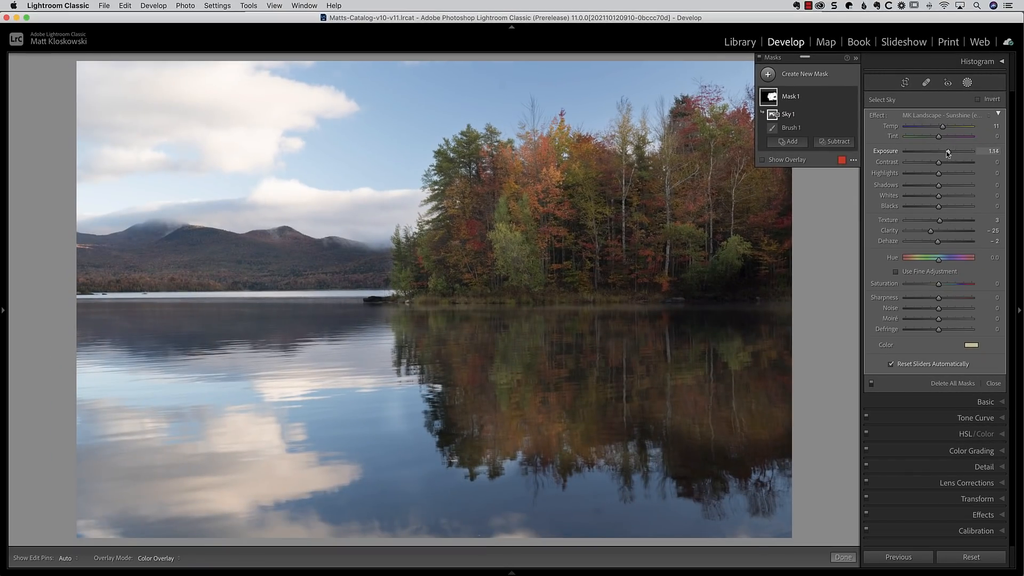
# Set Mask 1's Exposure to 0.39 and rename the mask as Trees.
pyautogui.moveTo(947, 151); pyautogui.dragTo(940, 152)
pyautogui.moveTo(775, 103)
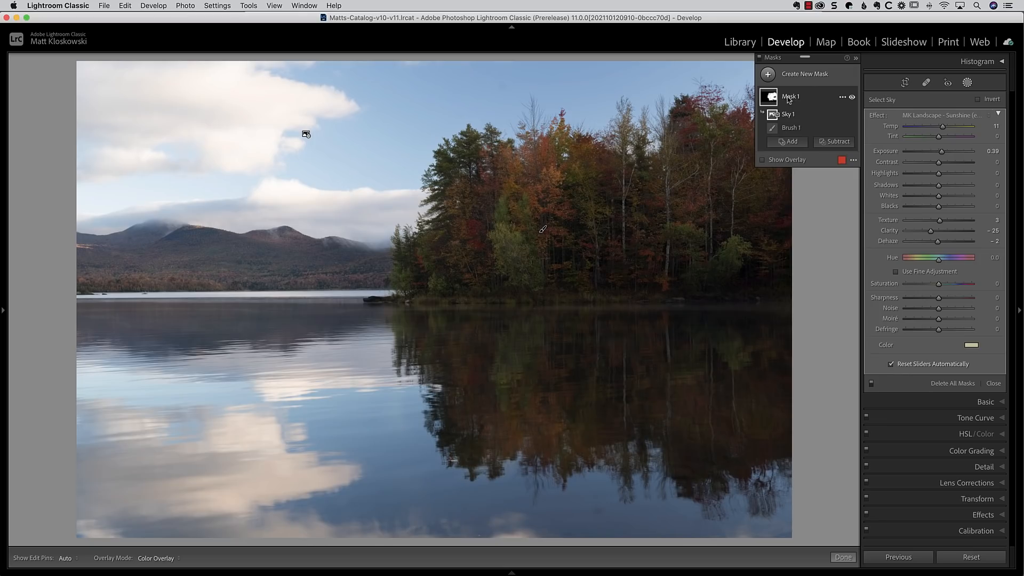
pyautogui.doubleClick(789, 97)
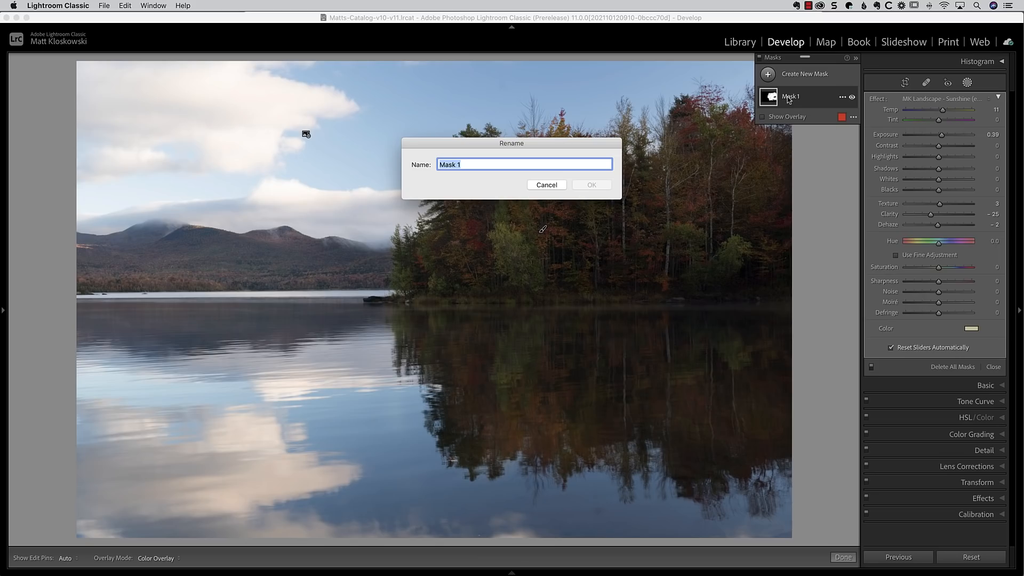
pyautogui.write('Trees')
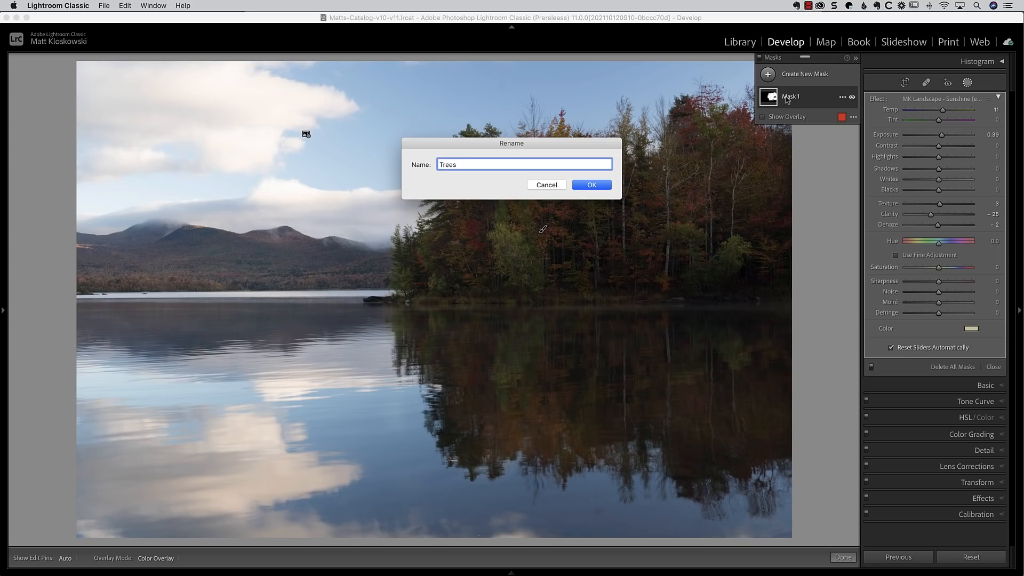
pyautogui.click(593, 185)
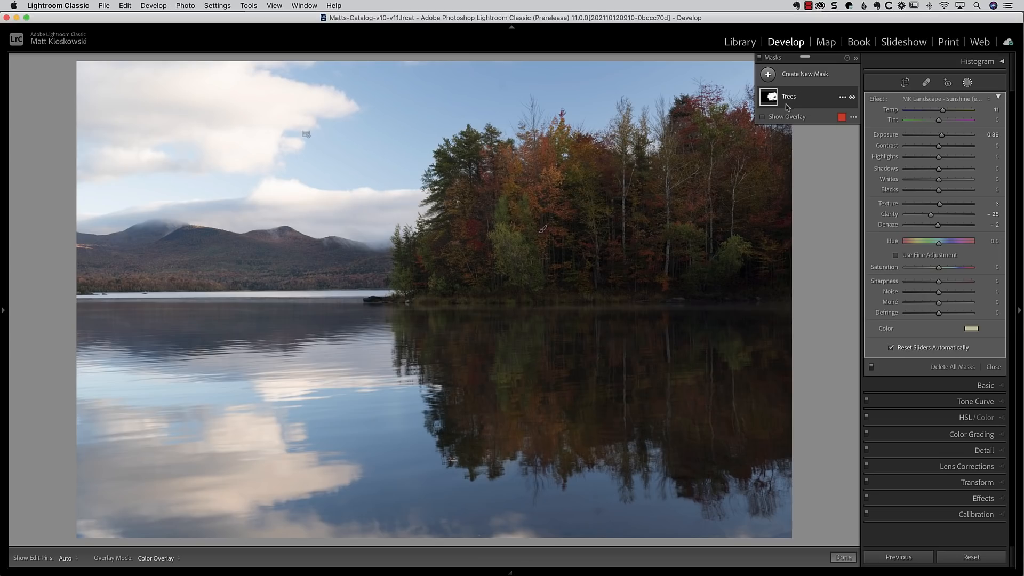
# Compare the photo with the Trees mask hidden and shown, and inspect the mask's components and overlay coverage.
pyautogui.click(852, 99)
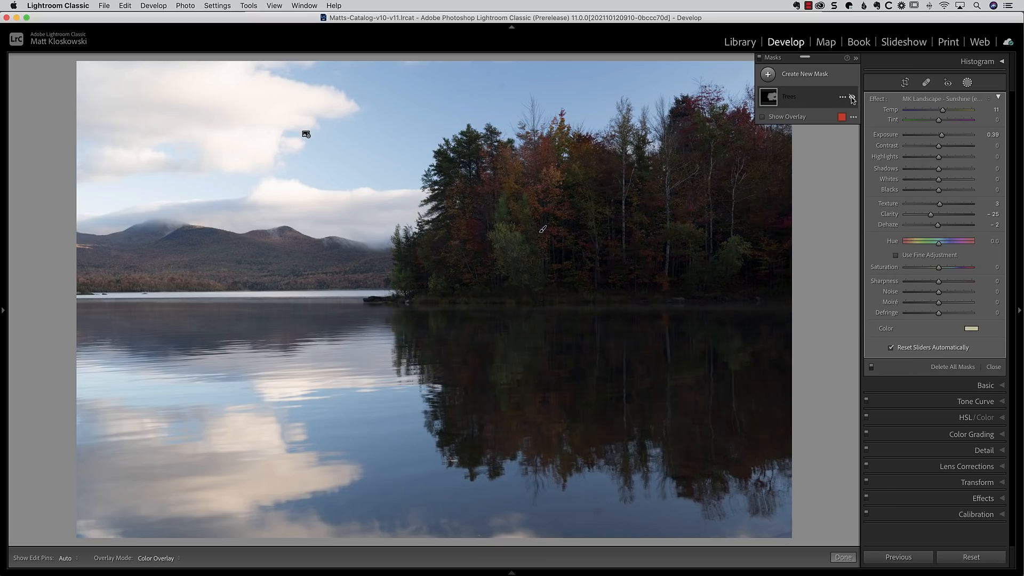
pyautogui.click(853, 99)
pyautogui.moveTo(763, 100)
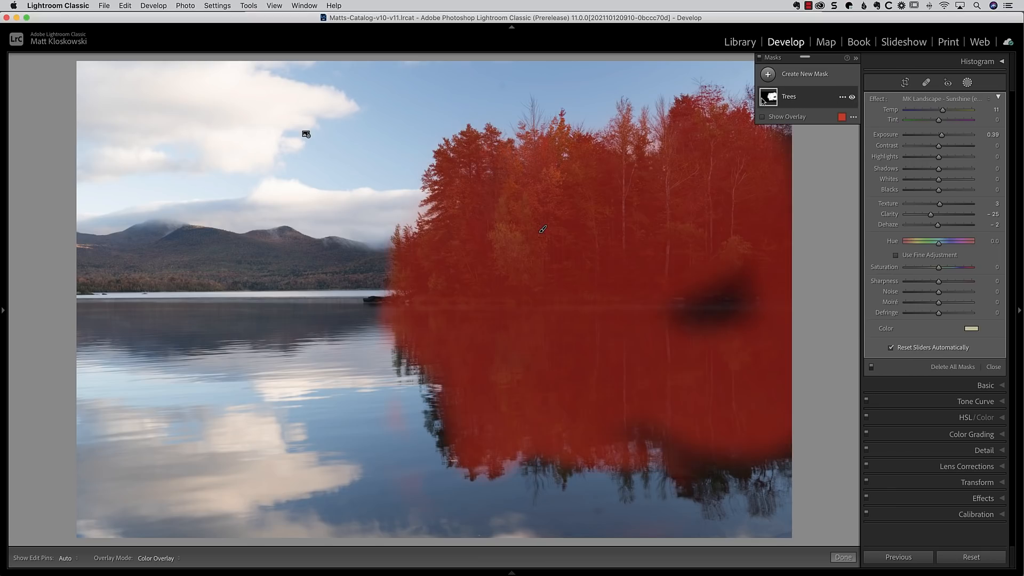
pyautogui.click(779, 98)
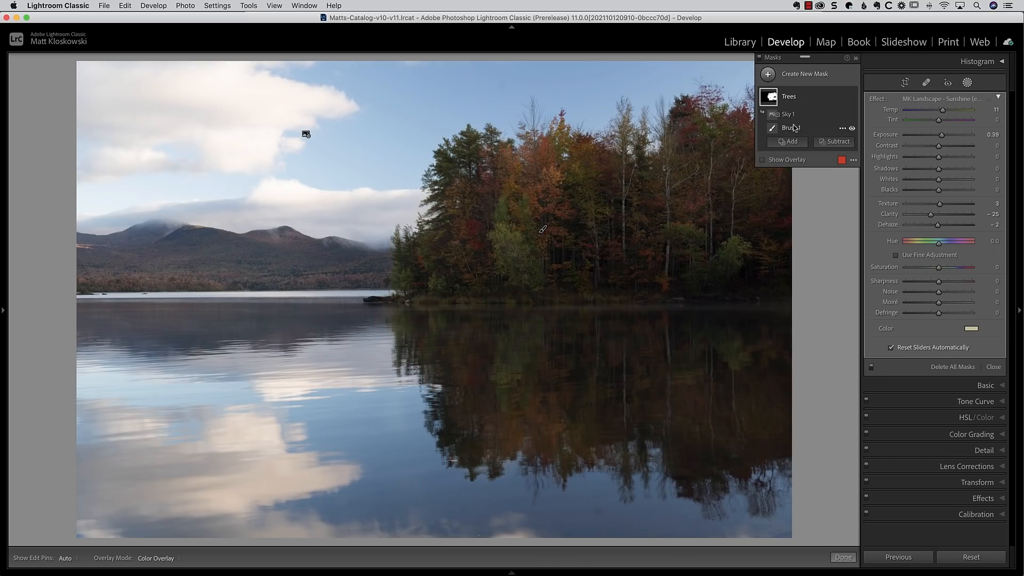
pyautogui.click(761, 159)
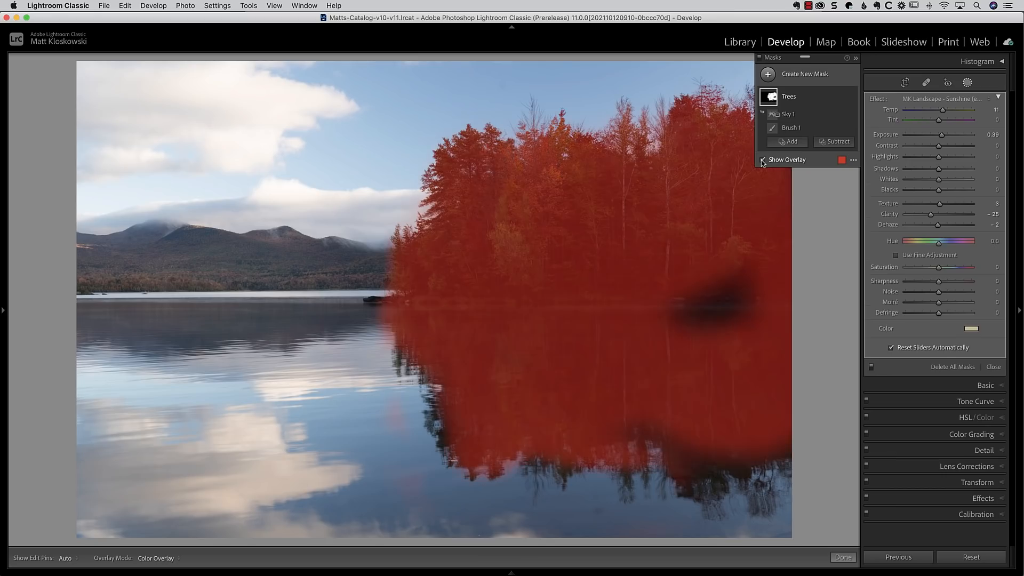
pyautogui.click(761, 160)
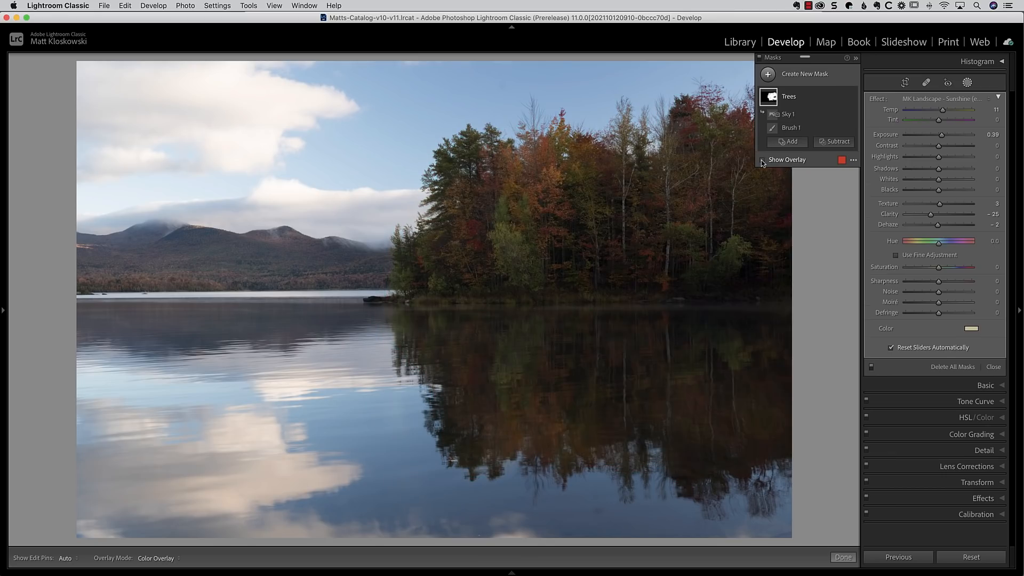
# Compare the photo with the Trees mask's colour overlay shown and hidden.
pyautogui.click(762, 160)
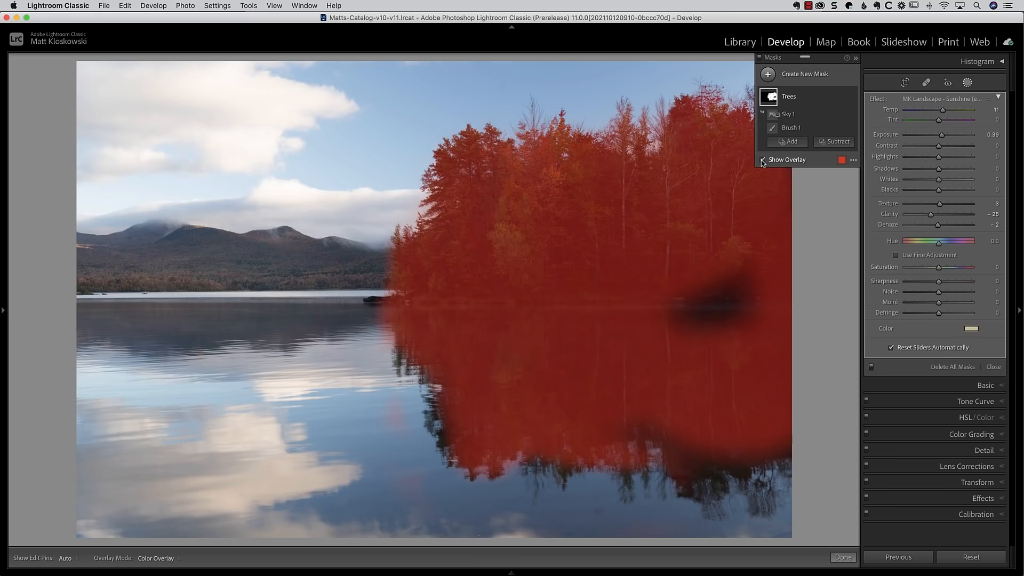
pyautogui.click(762, 160)
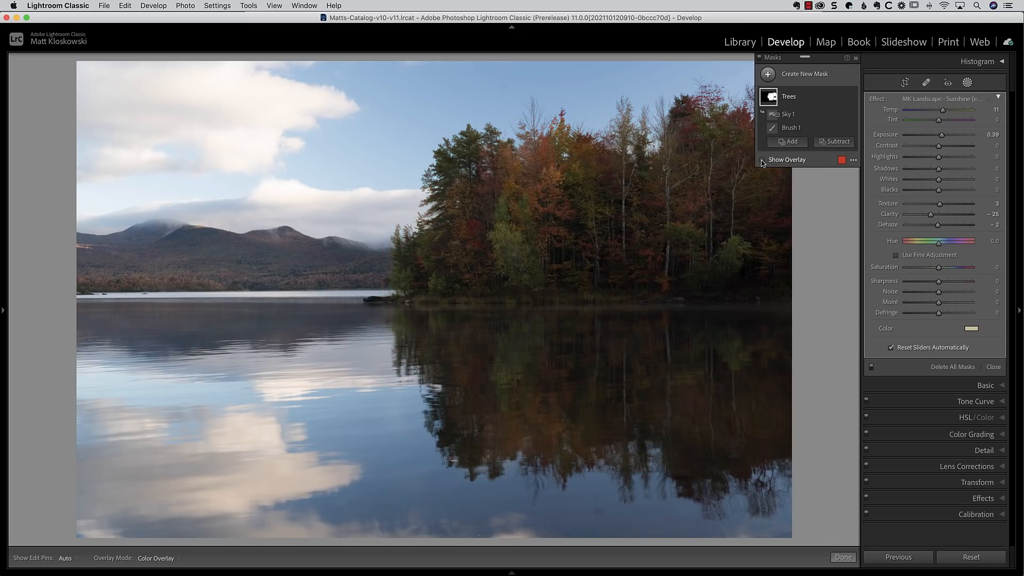
pyautogui.click(762, 160)
pyautogui.click(762, 160)
# View the Trees mask as White on Black, restore the Color Overlay mode and hide the overlay.
pyautogui.click(854, 161)
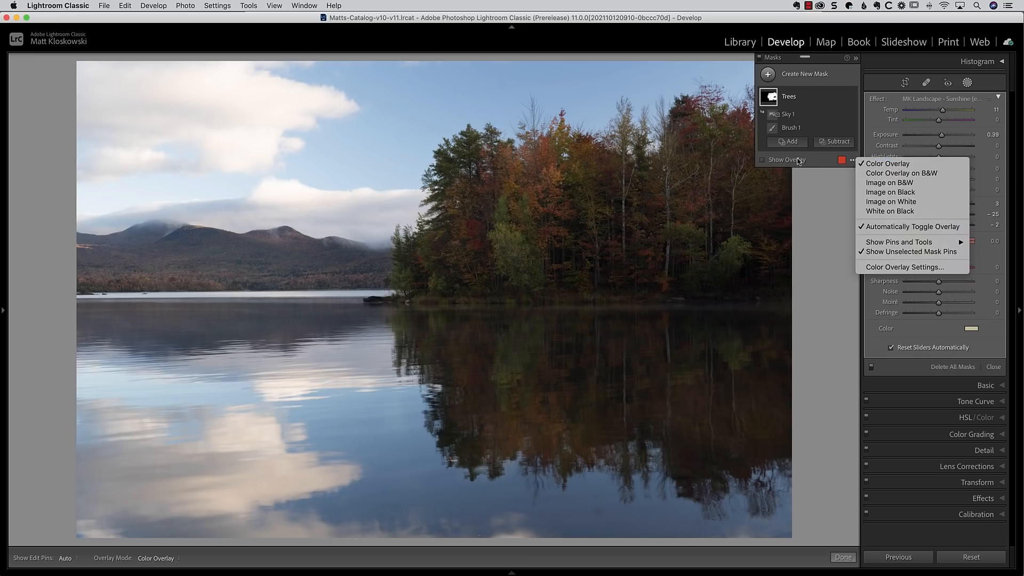
pyautogui.click(885, 163)
pyautogui.click(852, 163)
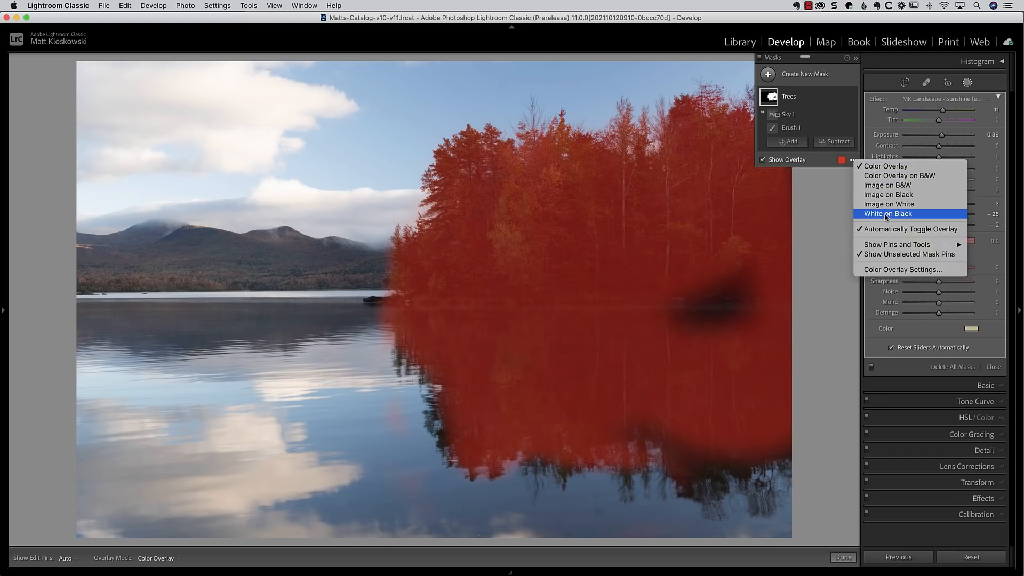
pyautogui.click(886, 214)
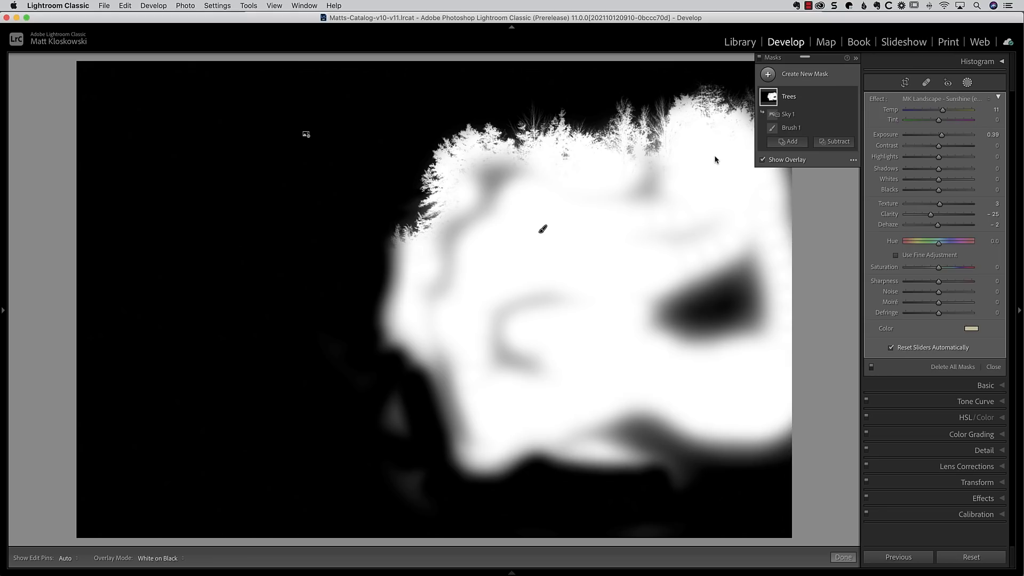
pyautogui.click(853, 160)
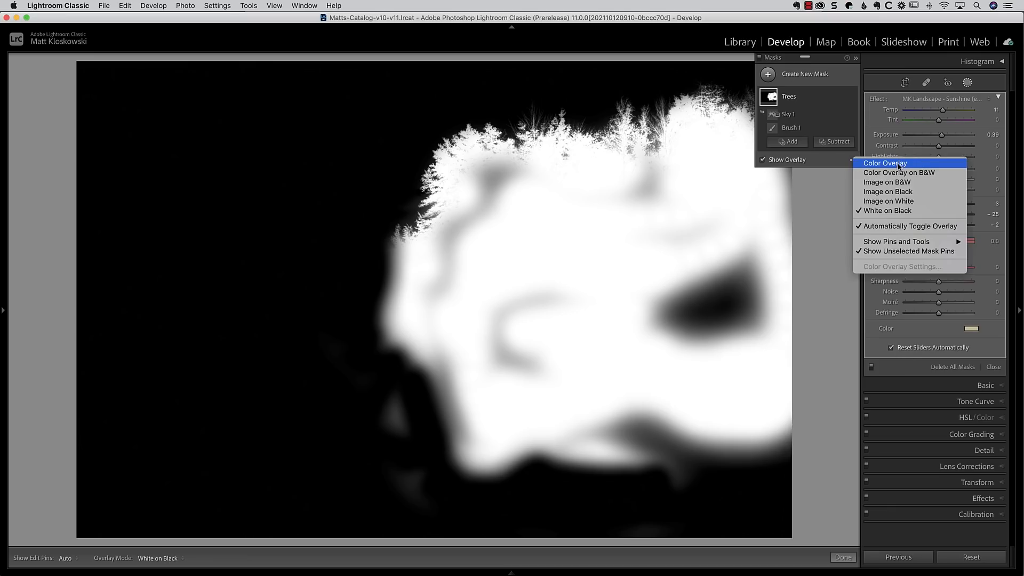
pyautogui.click(899, 165)
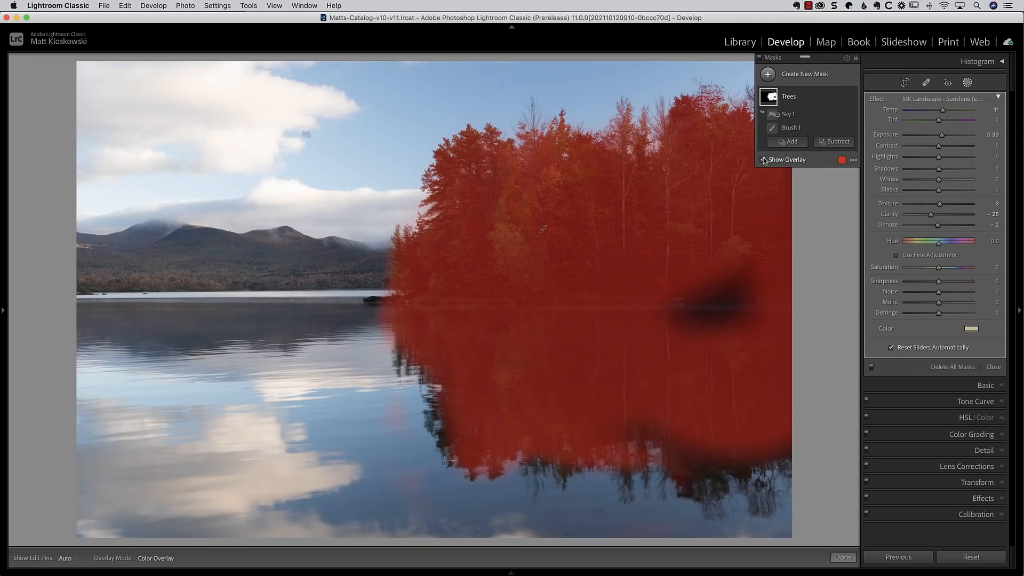
pyautogui.click(763, 160)
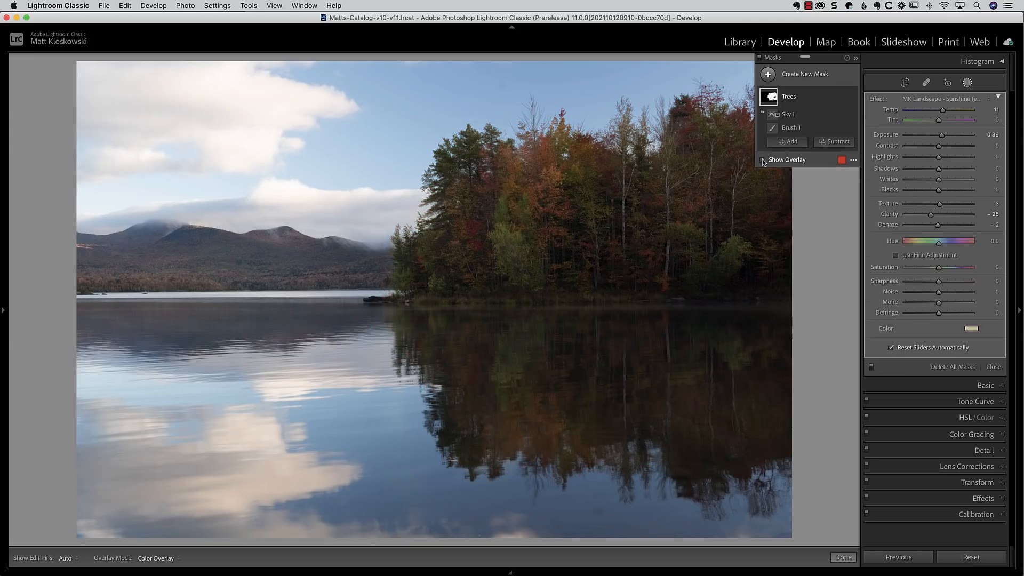
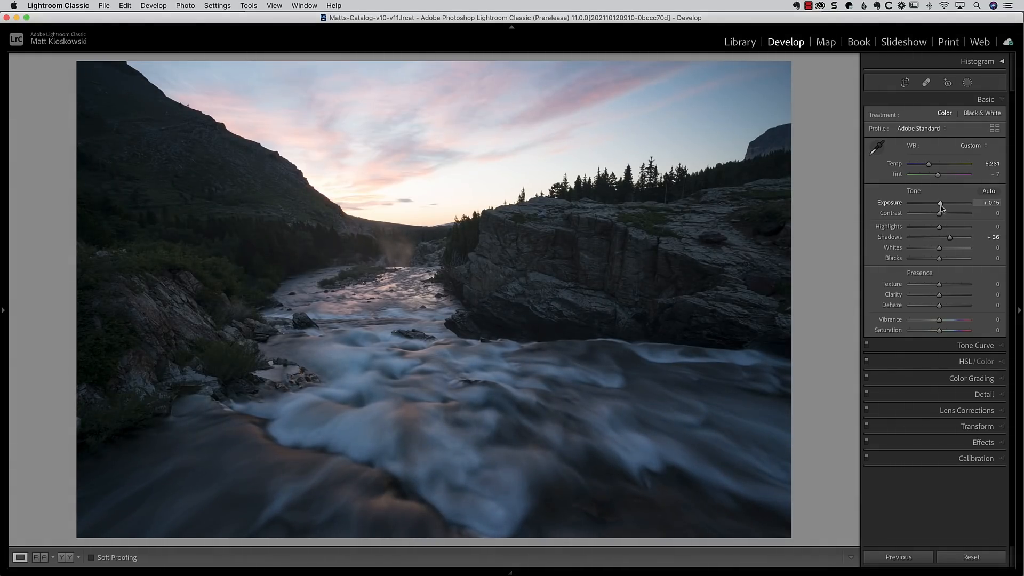
# Set the river photo's overall Exposure to +0.25 and its Temp to 6,021.
pyautogui.moveTo(940, 203); pyautogui.dragTo(941, 203)
pyautogui.moveTo(930, 165); pyautogui.dragTo(933, 168)
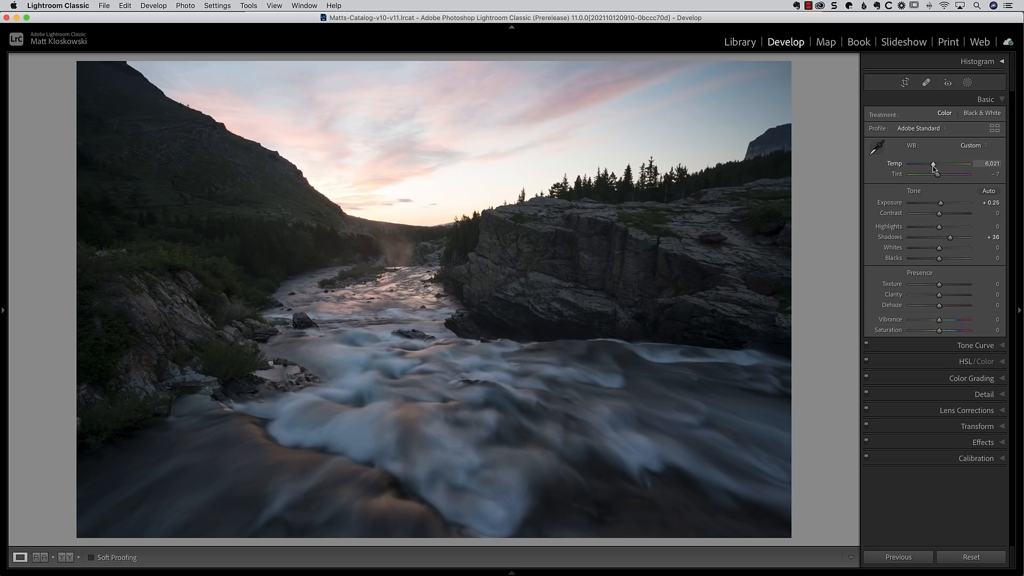
# Add a slightly tilted linear gradient mask over the sky, fading from the horizon down into the upper river.
pyautogui.click(967, 82)
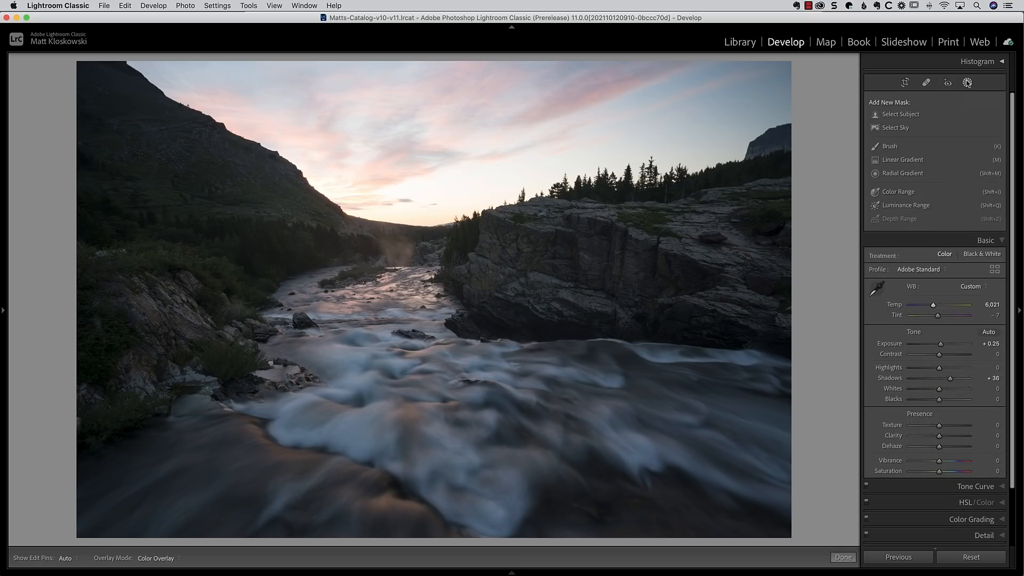
pyautogui.click(906, 159)
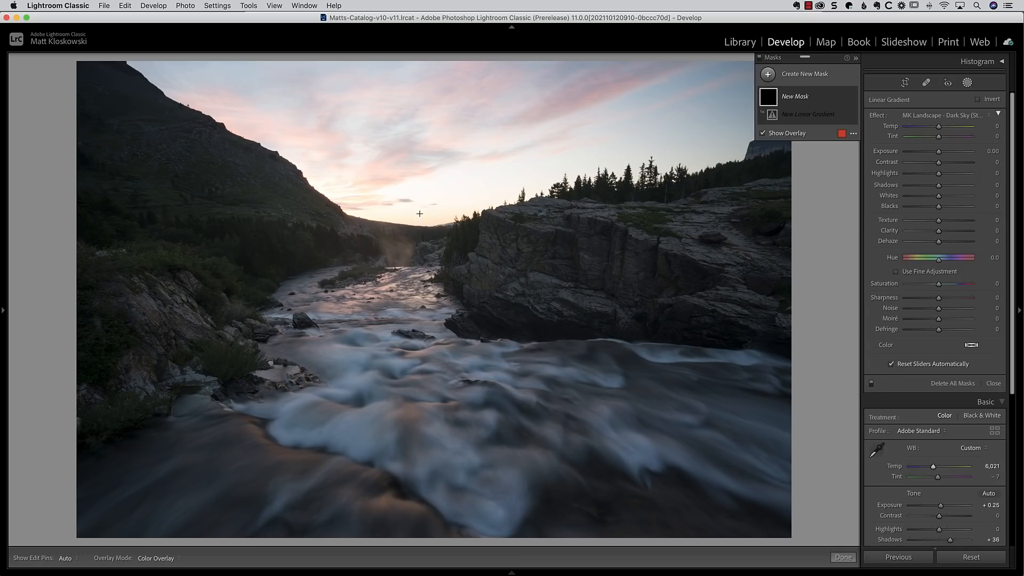
pyautogui.moveTo(419, 213); pyautogui.dragTo(412, 291)
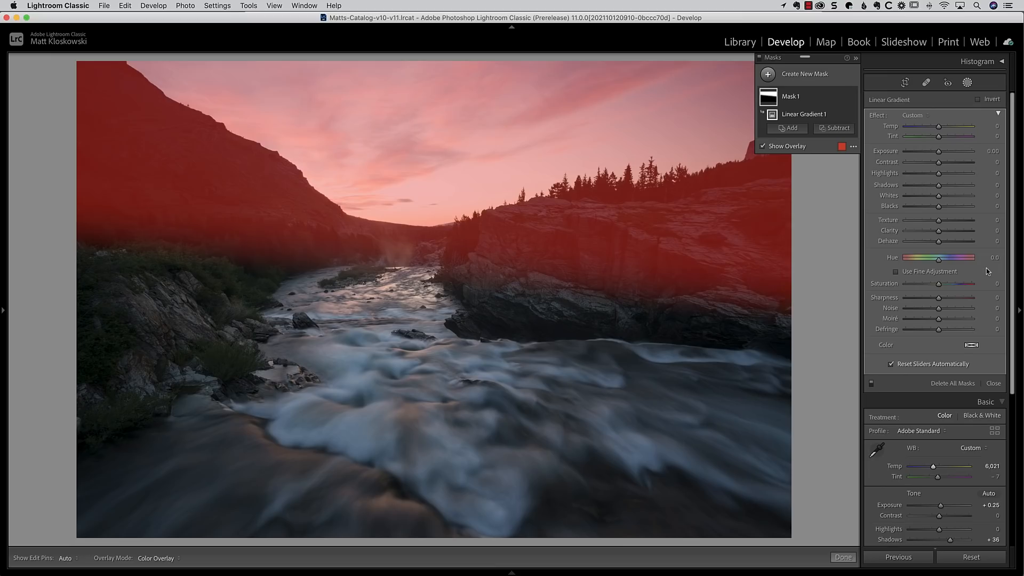
# Apply the MK Landscape - Dark Sky (Strong) preset to the gradient mask, hide its overlay and set Shadows to 100.
pyautogui.click(928, 120)
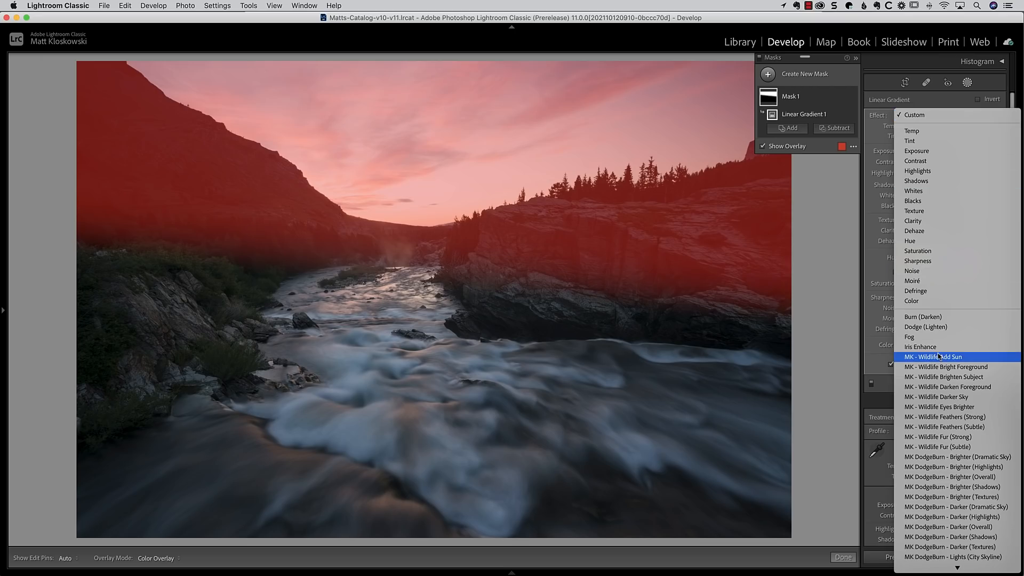
pyautogui.scroll(-10, 939, 357)
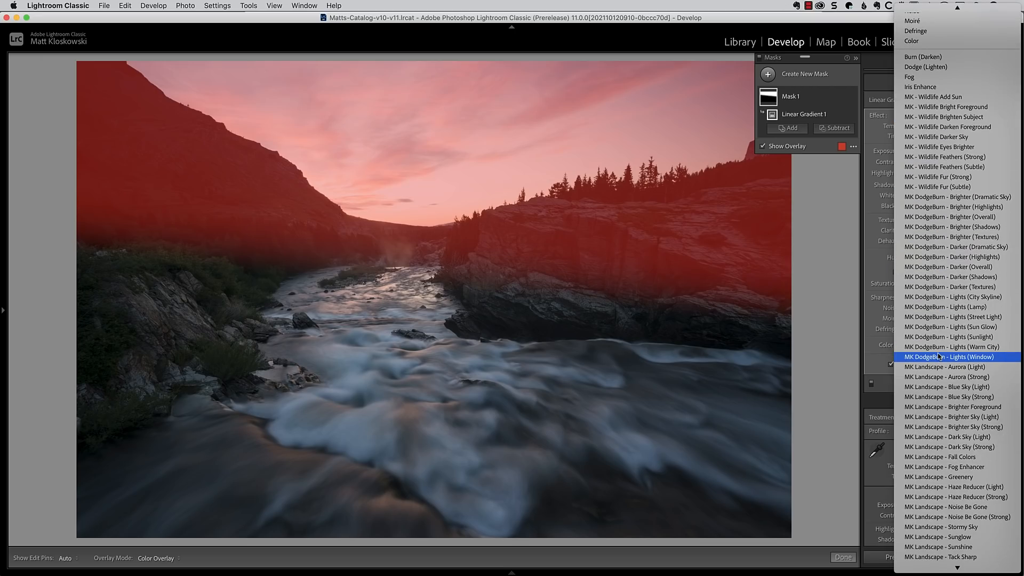
pyautogui.scroll(-7, 939, 356)
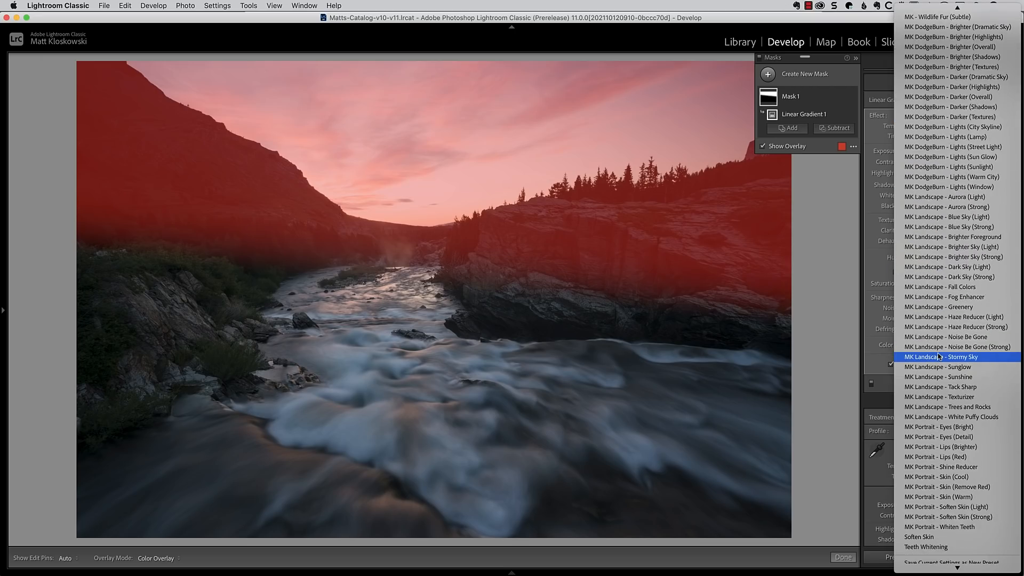
pyautogui.scroll(3, 939, 356)
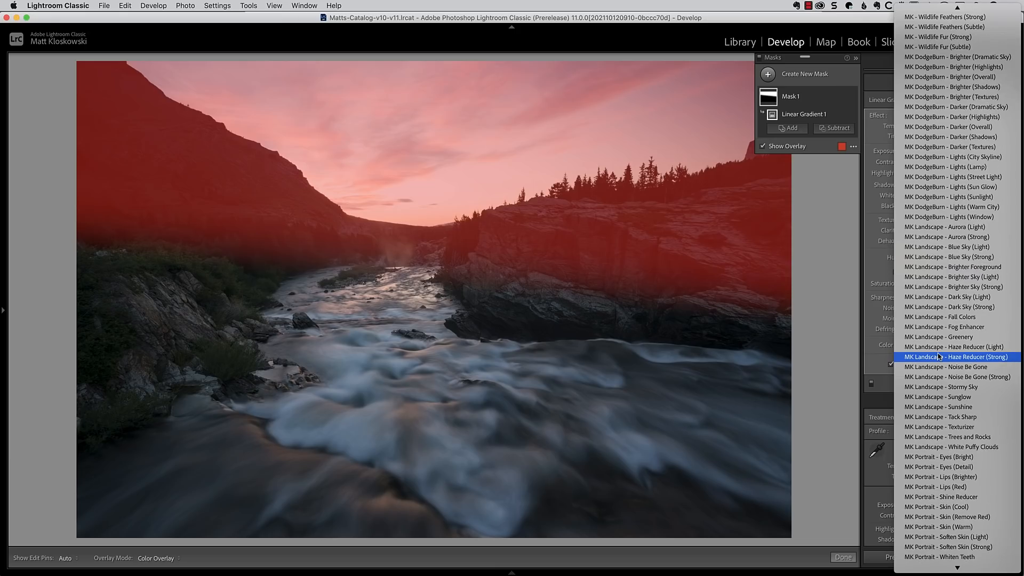
pyautogui.click(954, 308)
pyautogui.press('o')
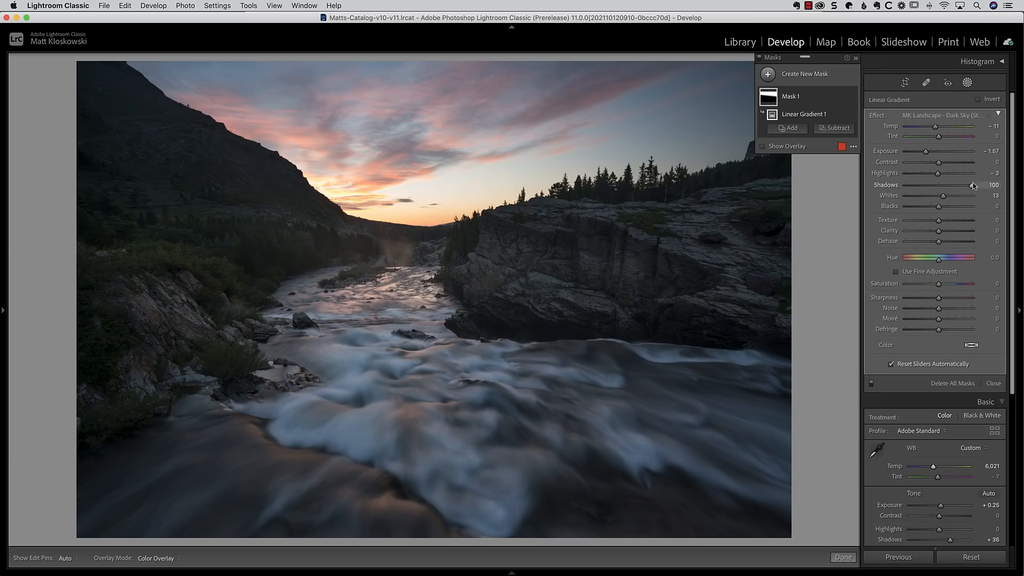
# Set the gradient mask's Exposure to -1.32 and Highlights to -8.
pyautogui.moveTo(925, 153); pyautogui.dragTo(928, 153)
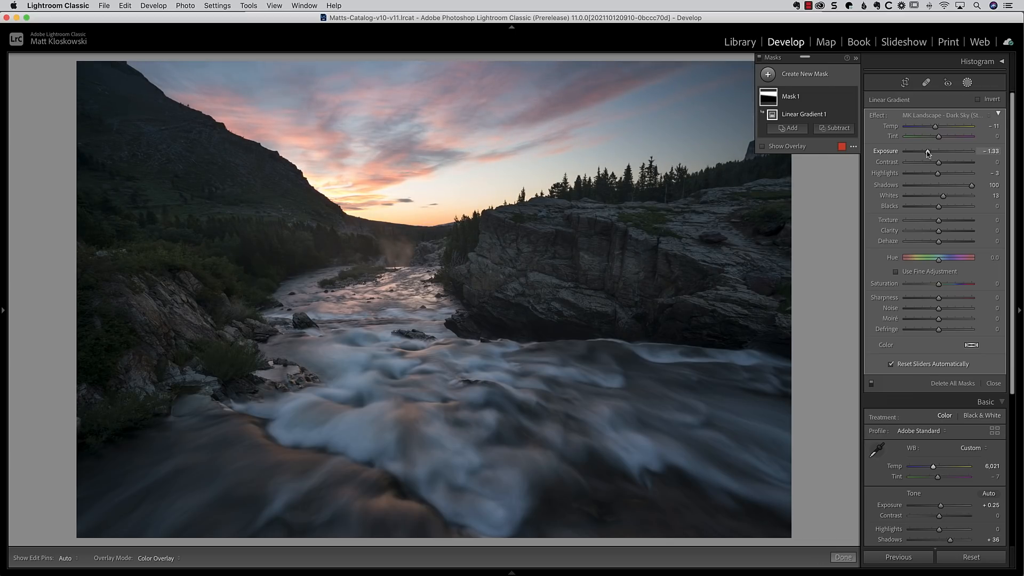
pyautogui.moveTo(928, 154); pyautogui.dragTo(929, 154)
pyautogui.moveTo(938, 174); pyautogui.dragTo(934, 176)
# Subtract the dark mountainside left of the river from the gradient mask with a brush of size 11 and Flow 78.
pyautogui.moveTo(804, 121)
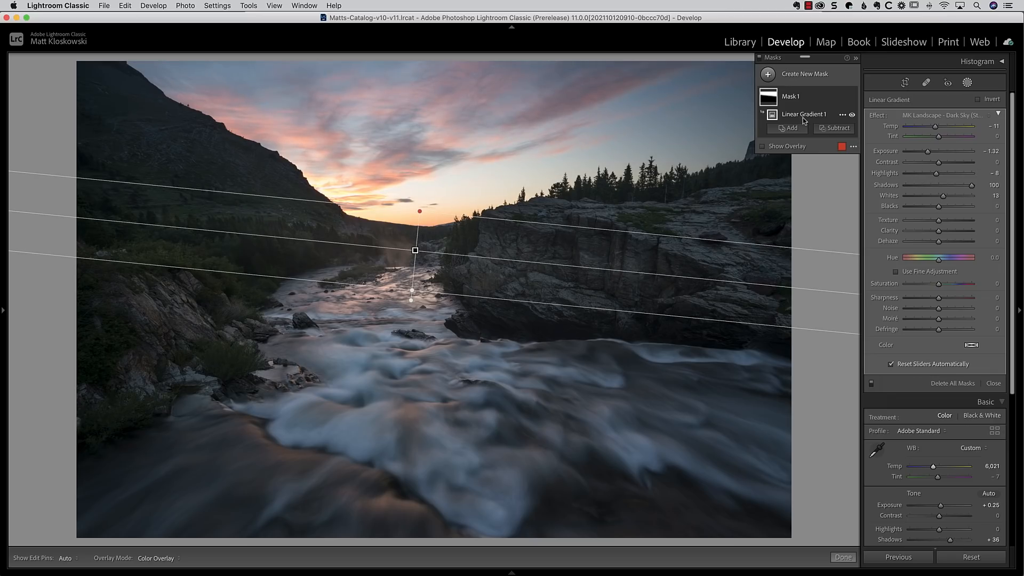
pyautogui.click(830, 131)
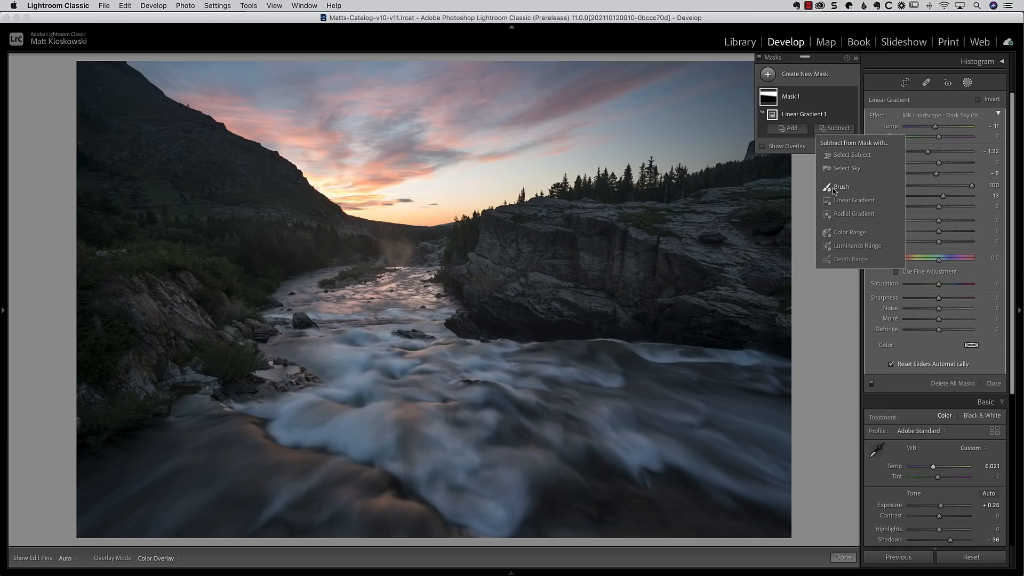
pyautogui.click(834, 188)
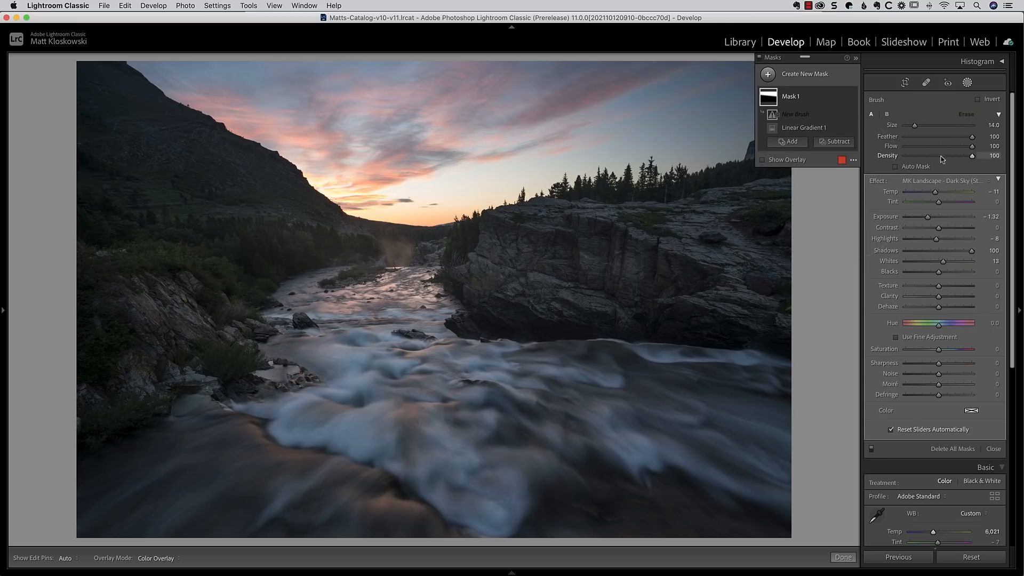
pyautogui.moveTo(972, 146); pyautogui.dragTo(958, 148)
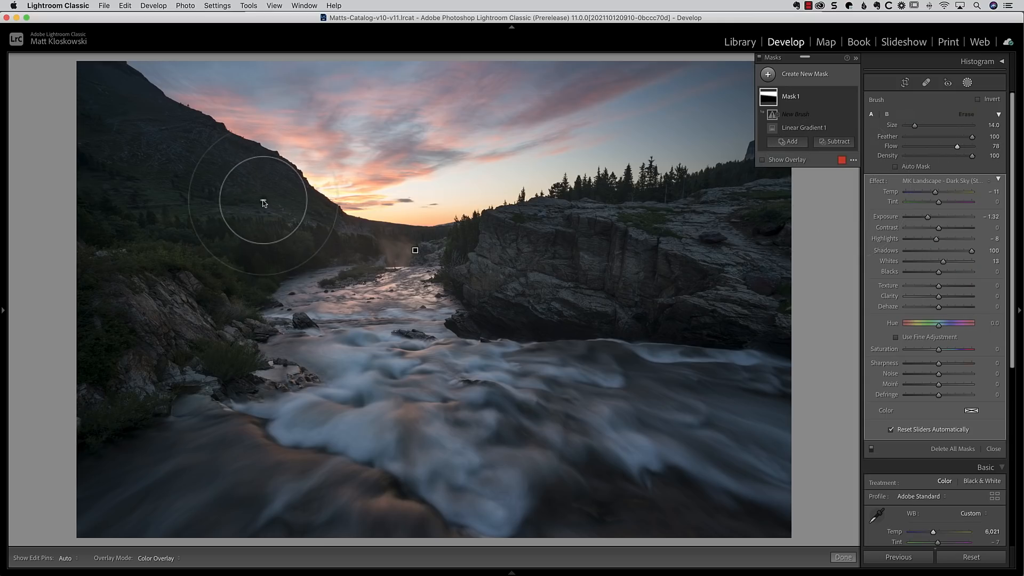
pyautogui.press('[')
pyautogui.press('[')
pyautogui.press('[')
pyautogui.moveTo(113, 138)
pyautogui.mouseDown()
pyautogui.moveTo(128, 122)
pyautogui.moveTo(201, 165)
pyautogui.moveTo(107, 91)
pyautogui.moveTo(245, 198)
pyautogui.moveTo(250, 188)
pyautogui.moveTo(313, 231)
pyautogui.mouseUp()
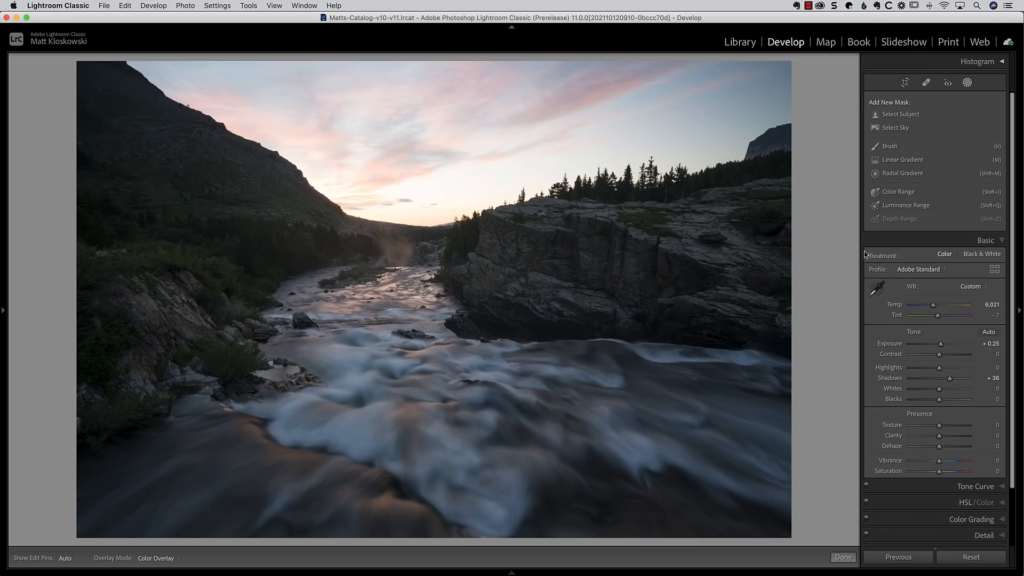
# Create a Luminance Range mask sampled from the bright foreground water, and set its range to 41/69 and 91/100.
pyautogui.click(908, 205)
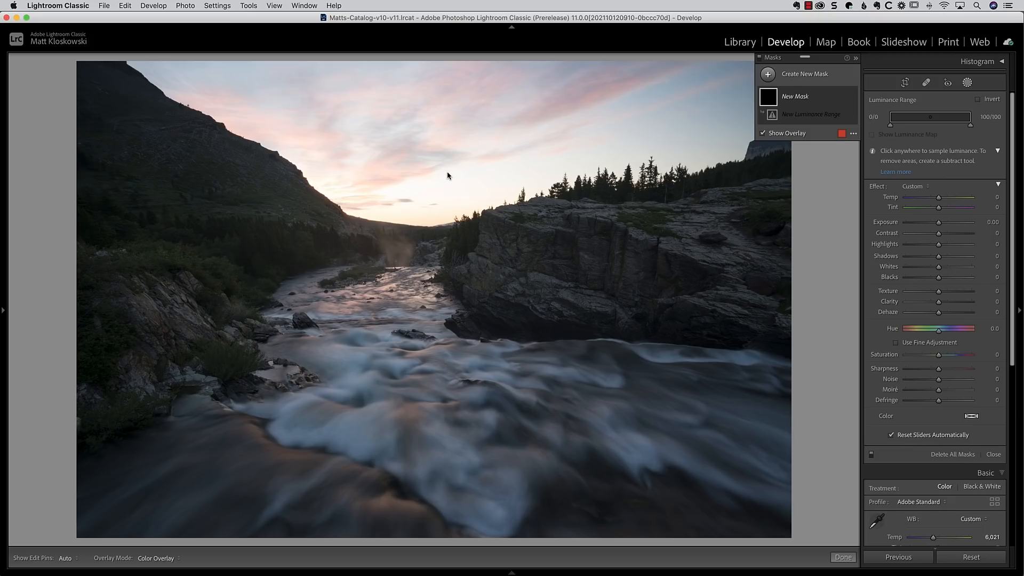
pyautogui.click(367, 432)
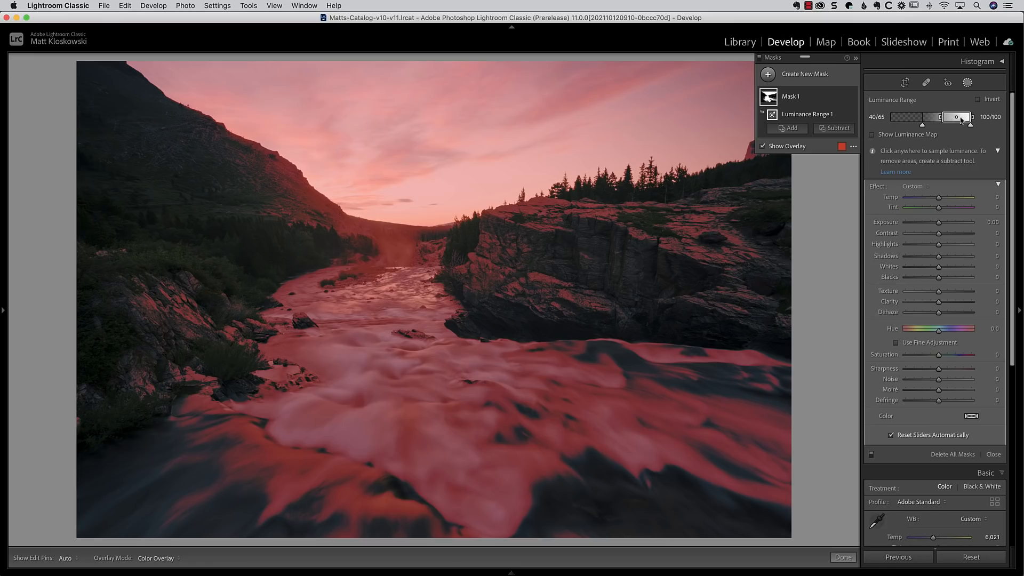
pyautogui.moveTo(940, 118); pyautogui.dragTo(965, 119)
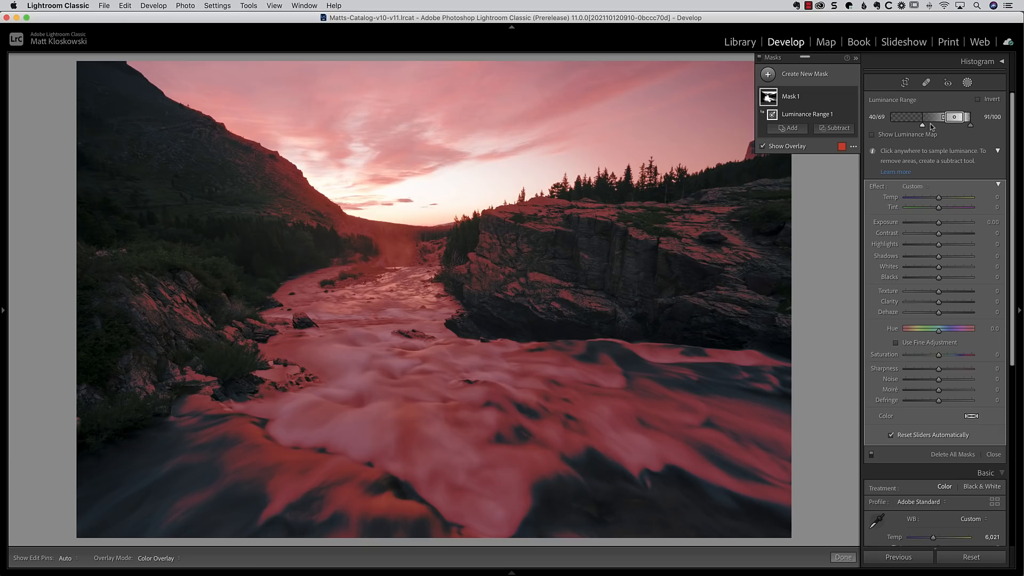
pyautogui.moveTo(923, 126); pyautogui.dragTo(925, 127)
pyautogui.moveTo(925, 127); pyautogui.dragTo(923, 127)
# Set the luminance mask's Exposure to 0.30, Whites to 7 and Temp to 32.
pyautogui.moveTo(939, 222); pyautogui.dragTo(943, 225)
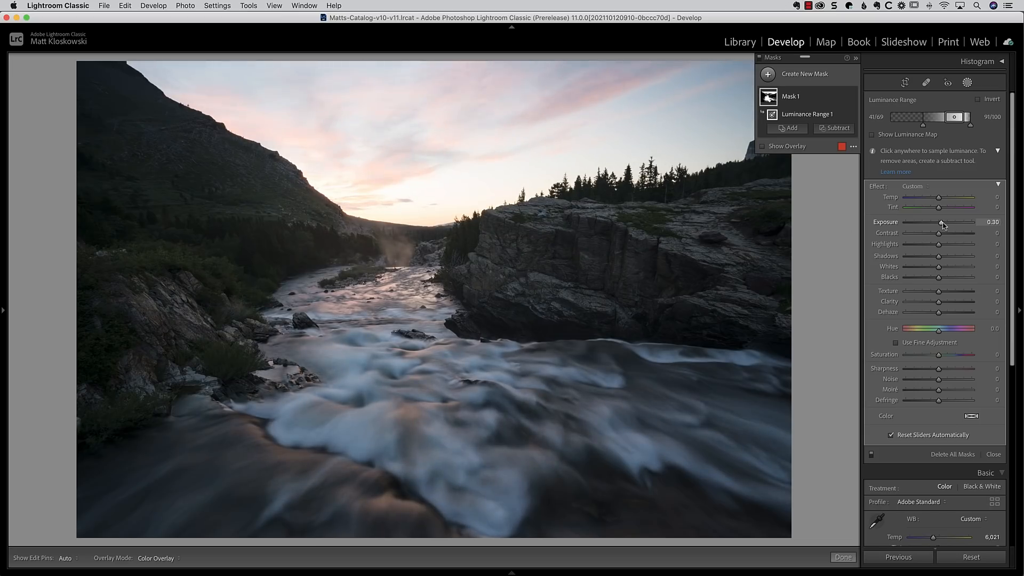
pyautogui.moveTo(939, 267); pyautogui.dragTo(942, 268)
pyautogui.moveTo(939, 198); pyautogui.dragTo(949, 199)
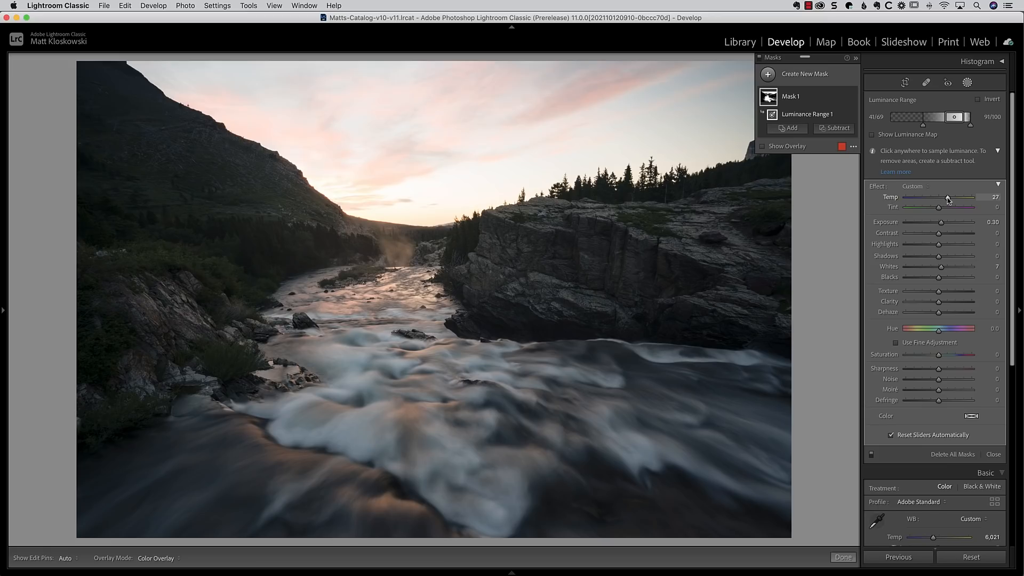
pyautogui.moveTo(947, 201); pyautogui.dragTo(949, 198)
# Subtract the sky and the upper mountainside from the luminance mask with a brush of size 11 and Flow 100.
pyautogui.moveTo(766, 98)
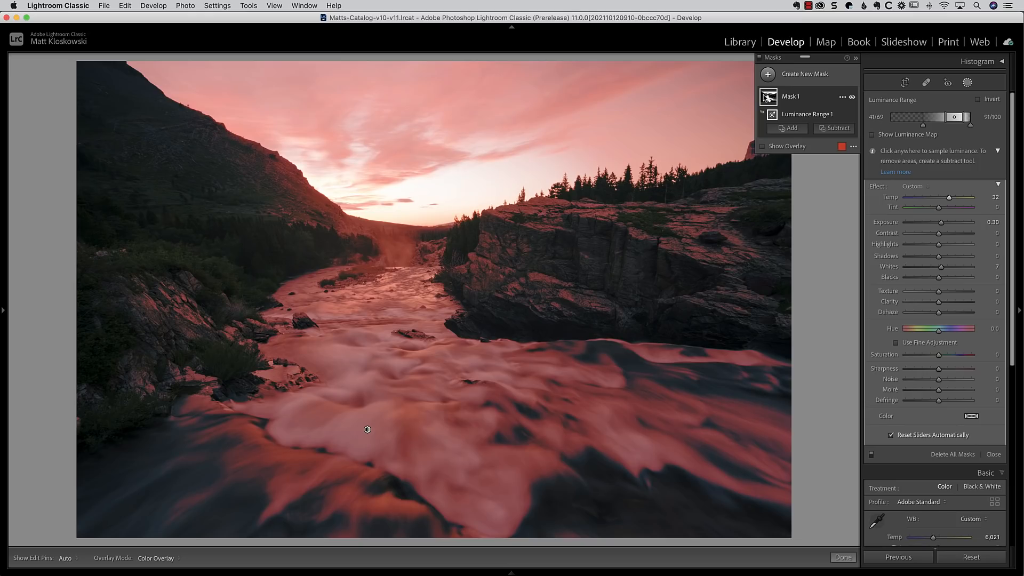
pyautogui.click(834, 129)
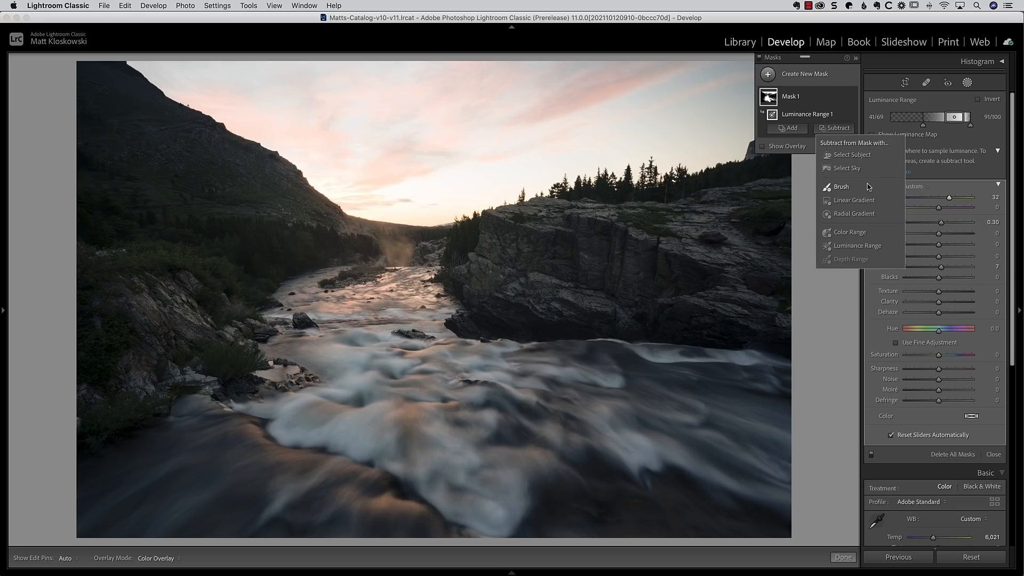
pyautogui.click(853, 187)
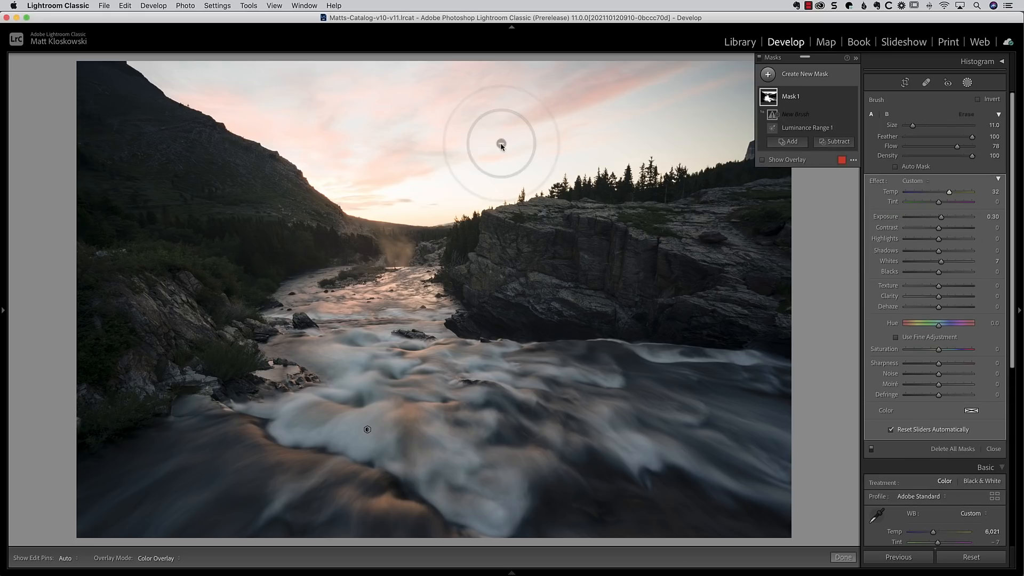
pyautogui.moveTo(500, 142)
pyautogui.mouseDown()
pyautogui.moveTo(339, 125)
pyautogui.moveTo(355, 105)
pyautogui.moveTo(407, 109)
pyautogui.moveTo(417, 141)
pyautogui.moveTo(524, 143)
pyautogui.moveTo(484, 133)
pyautogui.mouseUp()
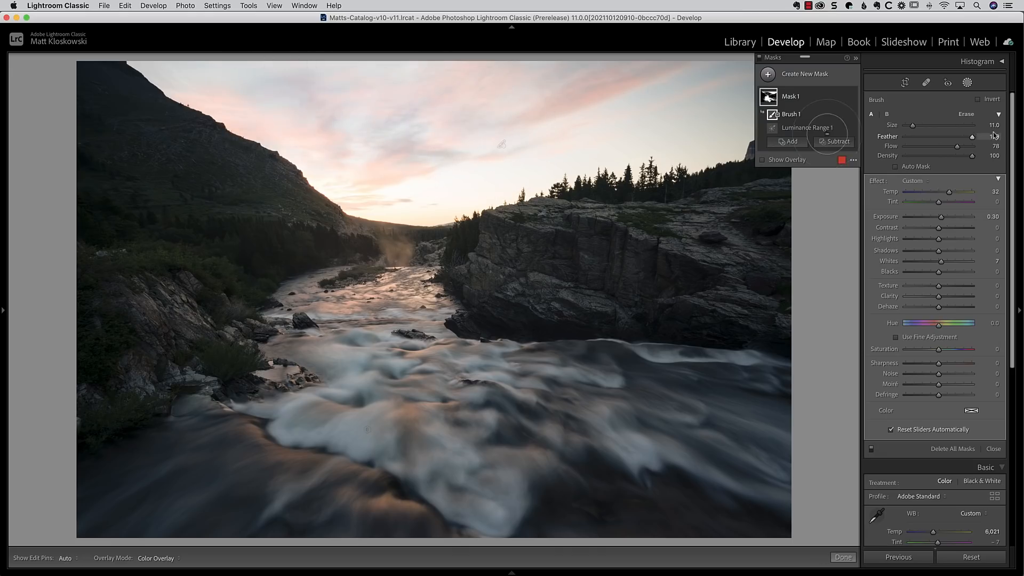
pyautogui.click(973, 146)
pyautogui.moveTo(288, 140)
pyautogui.mouseDown()
pyautogui.moveTo(451, 195)
pyautogui.moveTo(746, 104)
pyautogui.mouseUp()
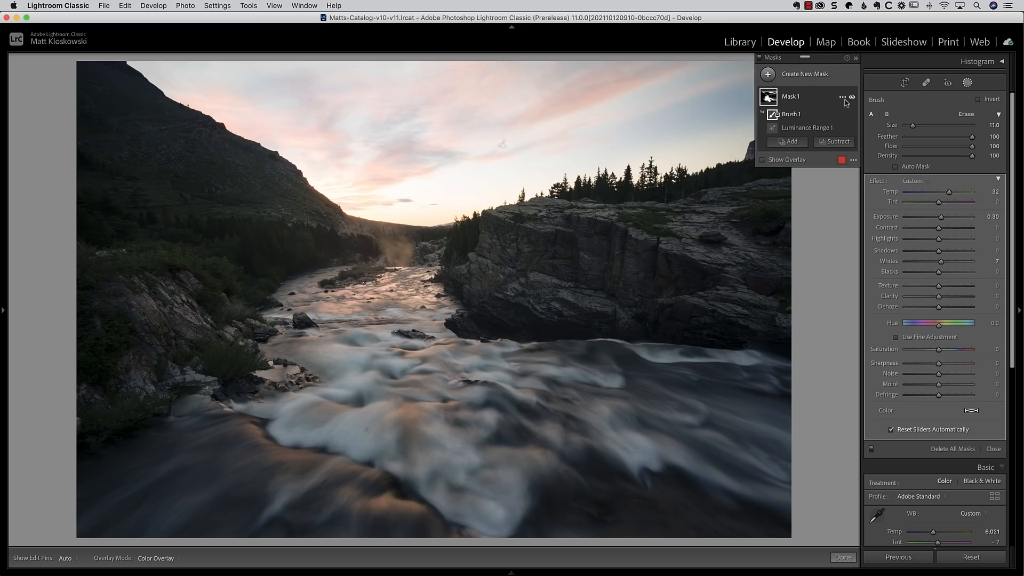
pyautogui.click(773, 159)
pyautogui.press('h')
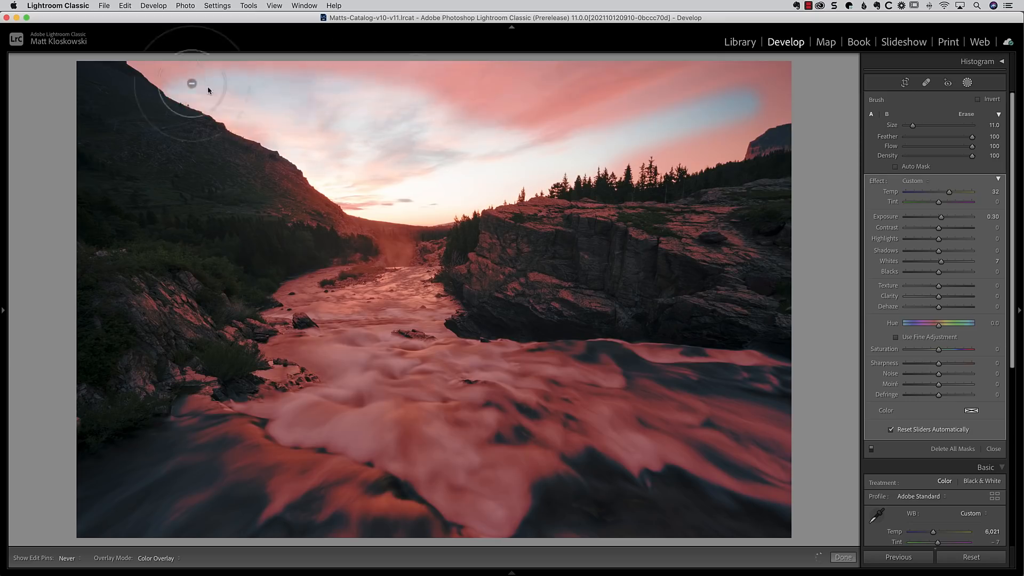
pyautogui.moveTo(208, 90)
pyautogui.mouseDown()
pyautogui.moveTo(566, 53)
pyautogui.moveTo(615, 60)
pyautogui.moveTo(490, 94)
pyautogui.moveTo(419, 97)
pyautogui.moveTo(699, 84)
pyautogui.moveTo(732, 104)
pyautogui.moveTo(738, 131)
pyautogui.moveTo(695, 136)
pyautogui.moveTo(663, 177)
pyautogui.moveTo(498, 174)
pyautogui.moveTo(430, 205)
pyautogui.moveTo(176, 187)
pyautogui.moveTo(233, 180)
pyautogui.moveTo(114, 319)
pyautogui.moveTo(128, 352)
pyautogui.moveTo(588, 284)
pyautogui.moveTo(628, 291)
pyautogui.moveTo(594, 306)
pyautogui.moveTo(819, 292)
pyautogui.moveTo(768, 254)
pyautogui.moveTo(711, 233)
pyautogui.moveTo(528, 235)
pyautogui.moveTo(682, 203)
pyautogui.moveTo(646, 207)
pyautogui.moveTo(708, 183)
pyautogui.moveTo(686, 161)
pyautogui.moveTo(732, 117)
pyautogui.moveTo(644, 150)
pyautogui.moveTo(307, 140)
pyautogui.moveTo(283, 214)
pyautogui.moveTo(178, 246)
pyautogui.mouseUp()
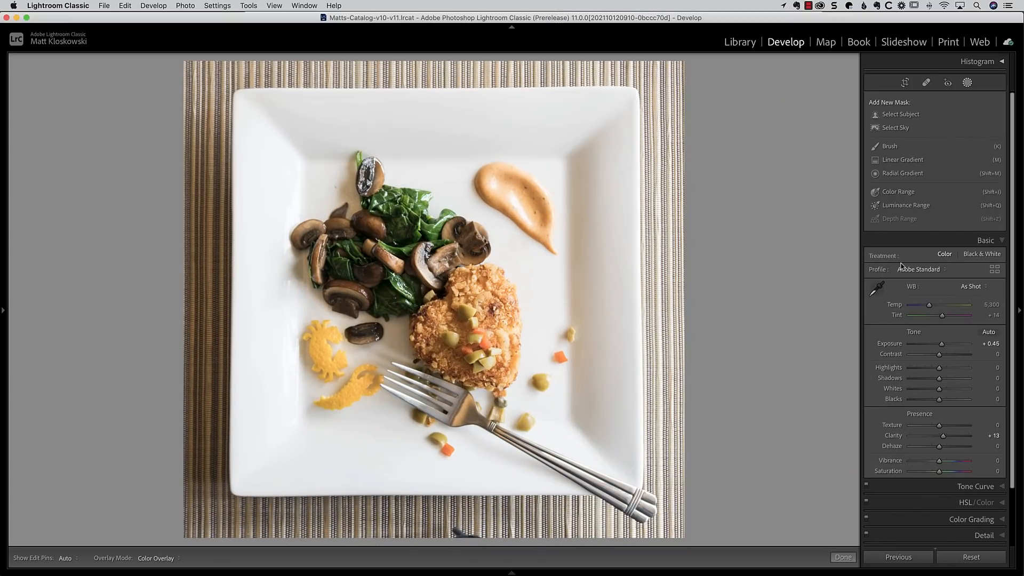
# Create a Color Range mask sampled from the yellow garnish on the plate, and make its overlay green with higher opacity.
pyautogui.click(898, 193)
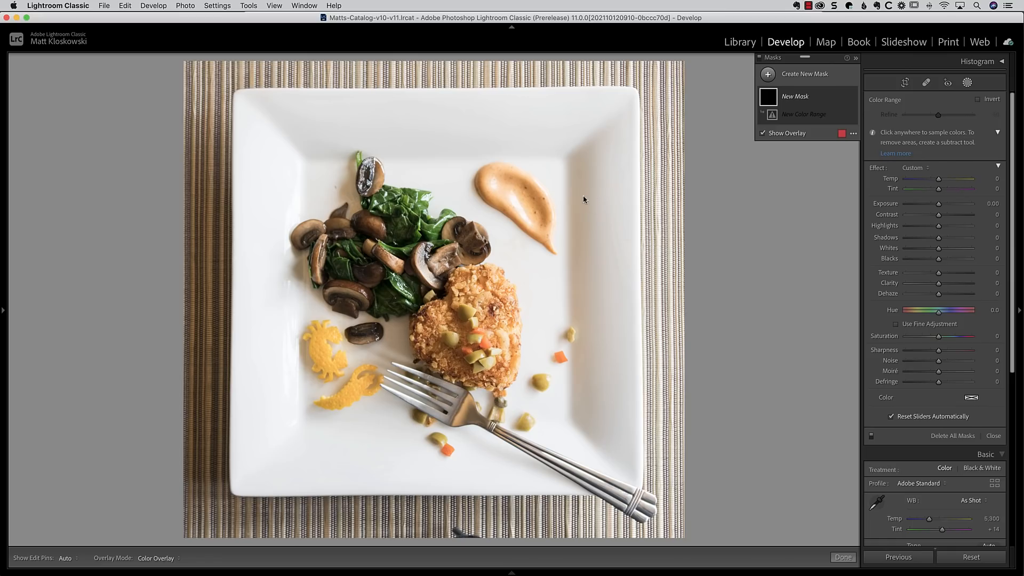
pyautogui.click(318, 352)
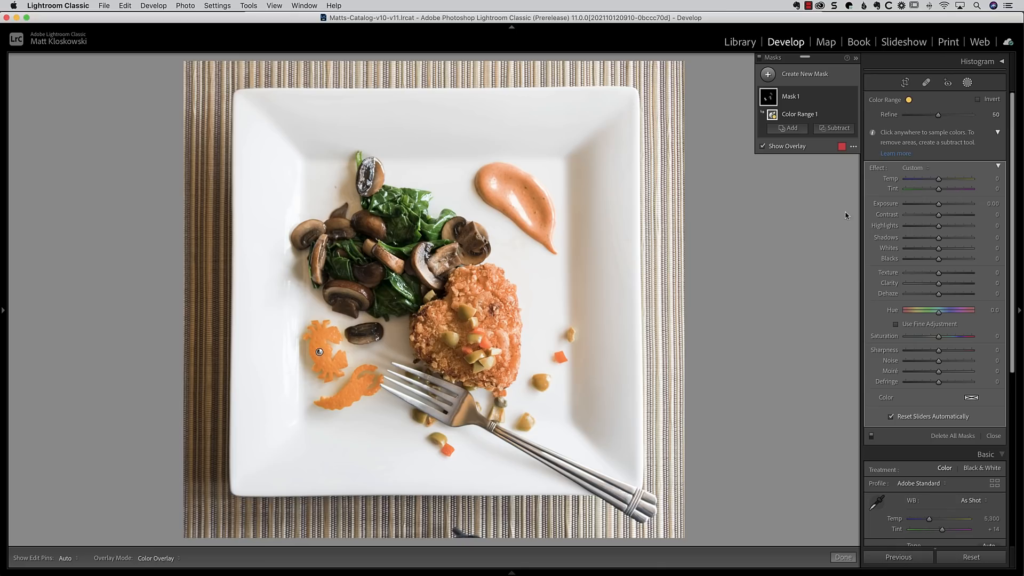
pyautogui.click(841, 147)
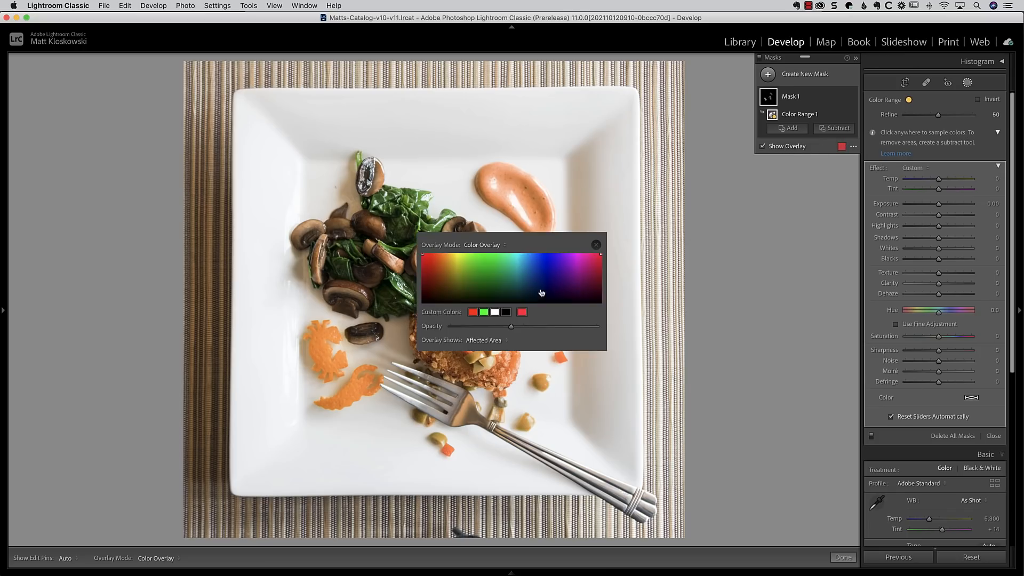
pyautogui.click(485, 312)
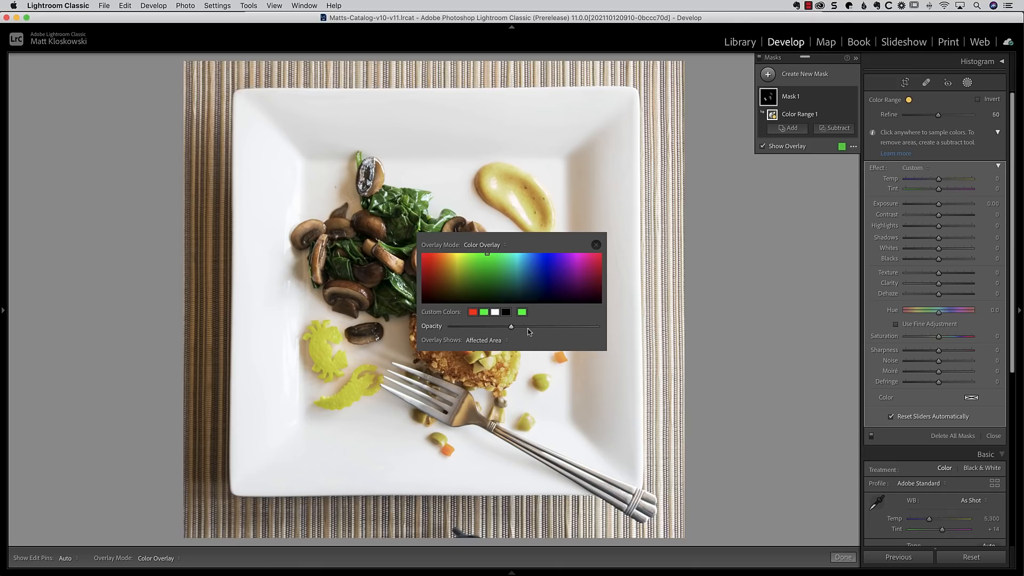
pyautogui.moveTo(533, 327); pyautogui.dragTo(554, 329)
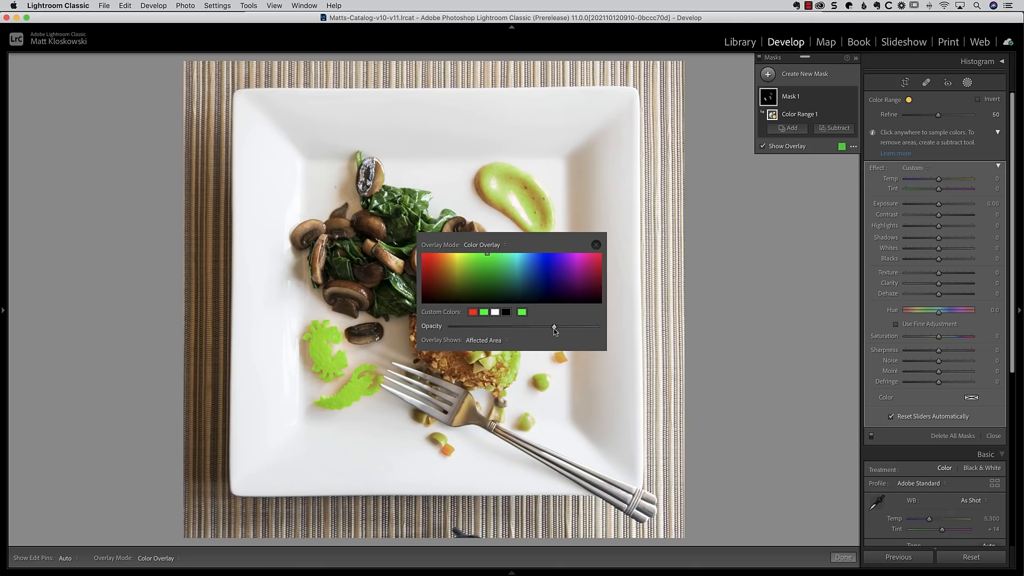
pyautogui.click(596, 245)
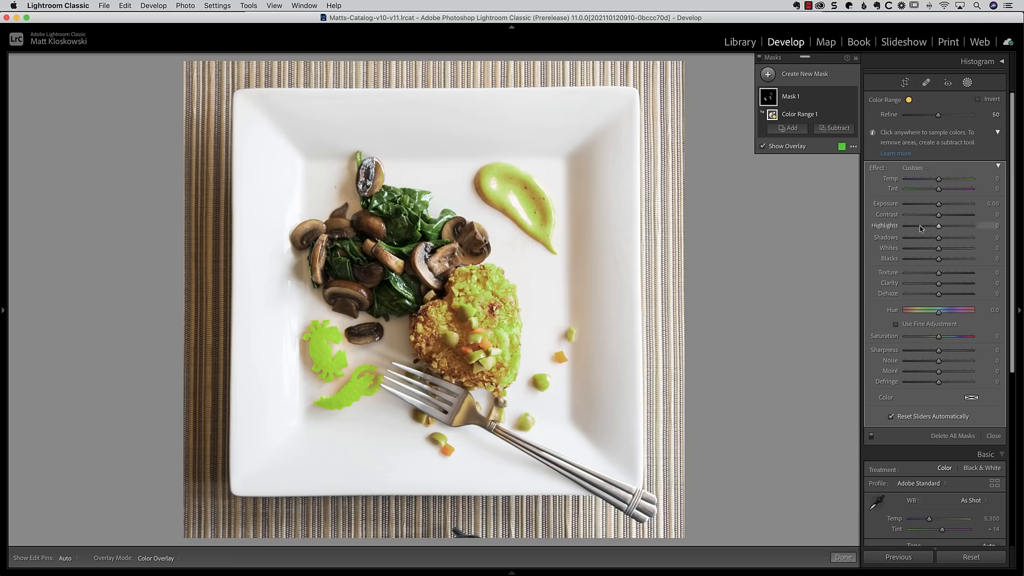
# Hide the mask overlay, set the color mask's Hue to -9.1 and give it an orange color tint.
pyautogui.press('o')
pyautogui.moveTo(940, 315); pyautogui.dragTo(938, 316)
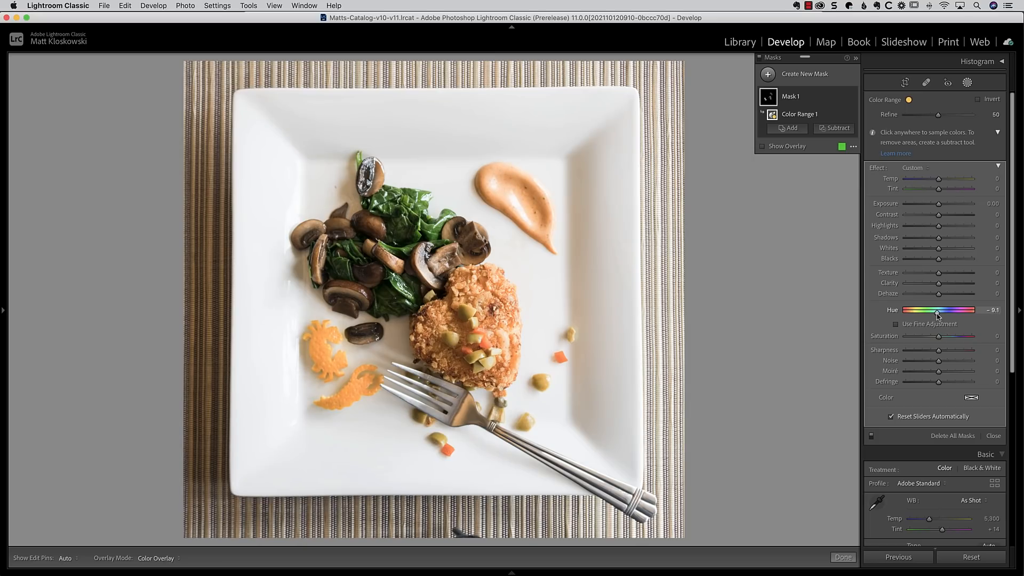
pyautogui.click(971, 399)
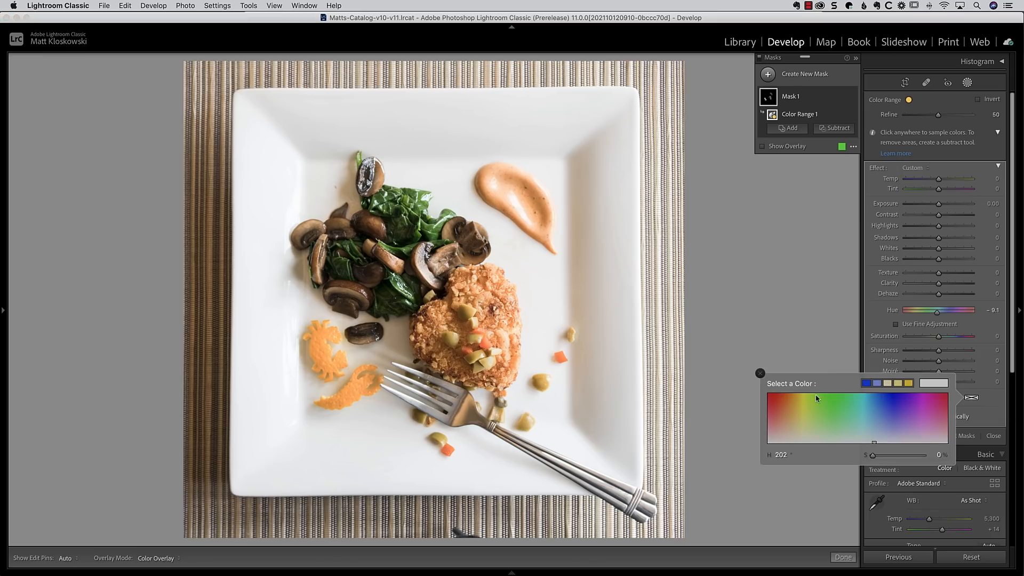
pyautogui.moveTo(790, 413); pyautogui.dragTo(790, 409)
pyautogui.click(760, 373)
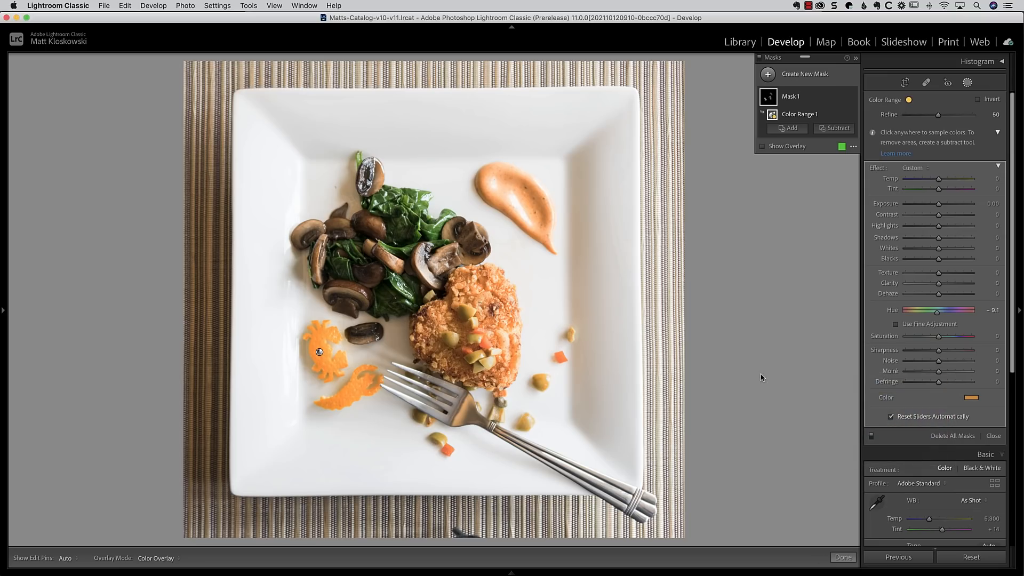
# Subtract the sauce and the breaded chicken from the color mask with a size 11 brush, checking against the overlay.
pyautogui.click(776, 149)
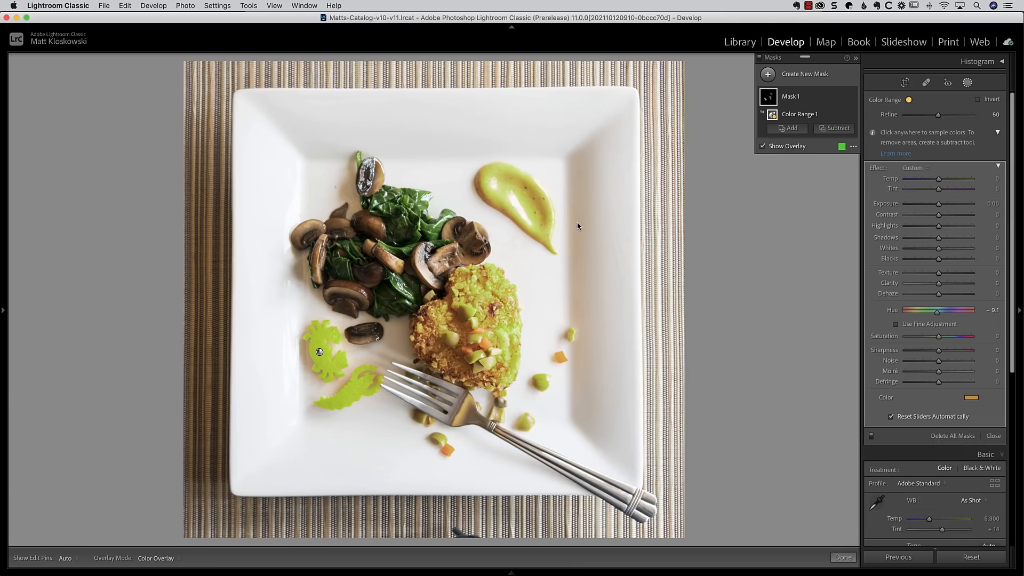
pyautogui.click(839, 129)
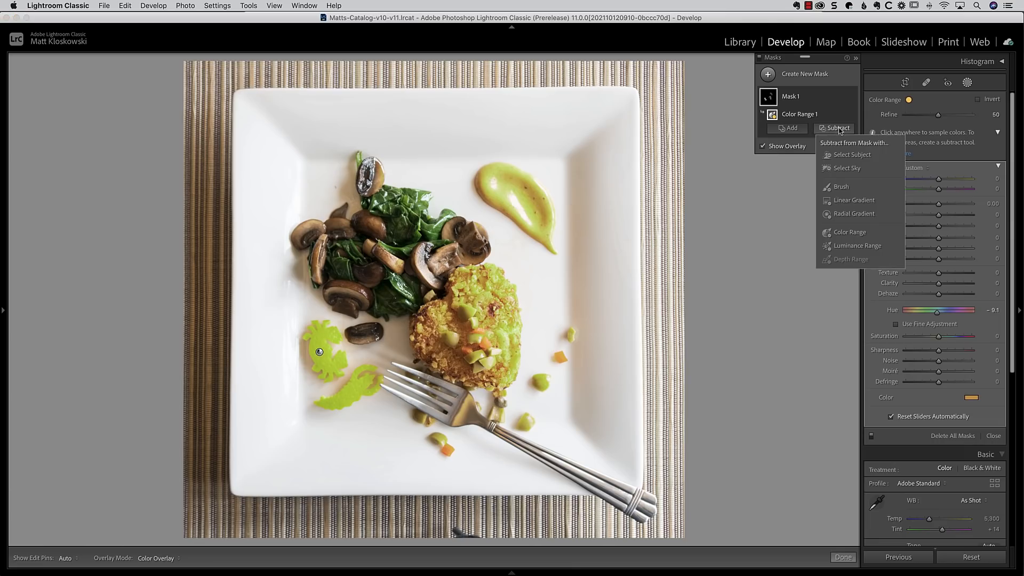
pyautogui.click(841, 187)
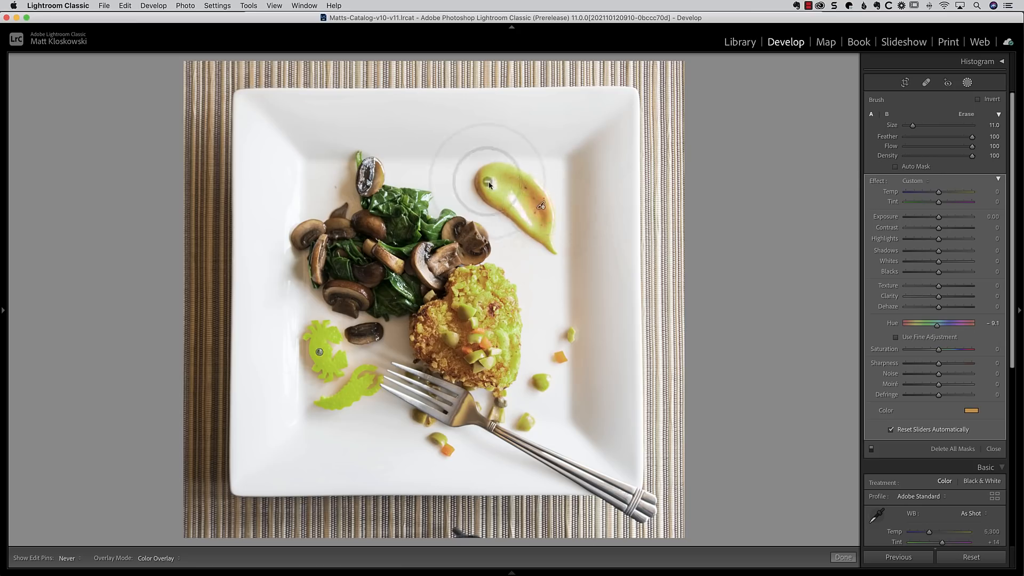
pyautogui.moveTo(531, 257)
pyautogui.mouseDown()
pyautogui.moveTo(499, 270)
pyautogui.moveTo(520, 347)
pyautogui.moveTo(454, 352)
pyautogui.moveTo(536, 398)
pyautogui.moveTo(569, 333)
pyautogui.mouseUp()
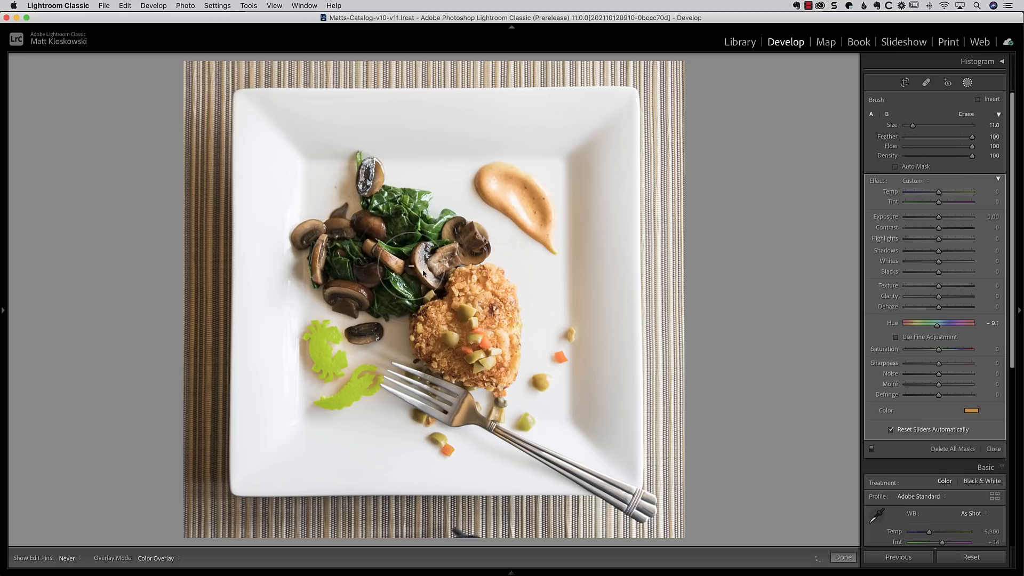
pyautogui.press('h')
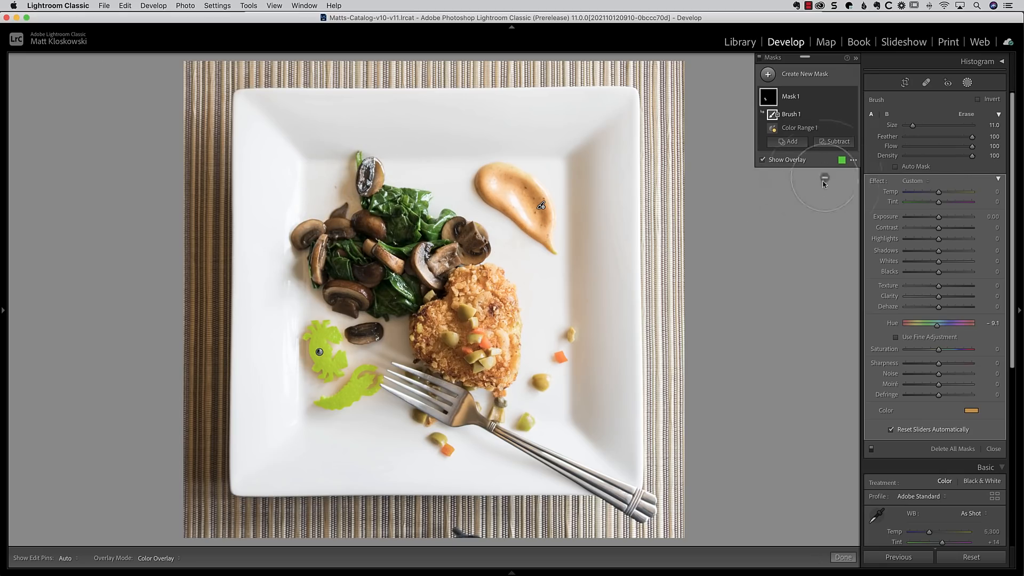
pyautogui.click(781, 161)
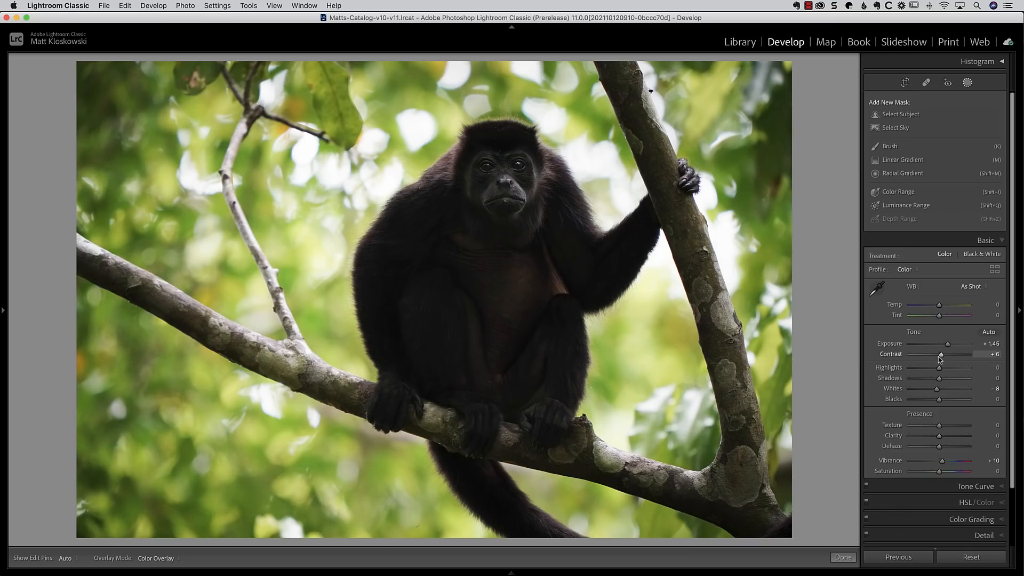
# Create a Select Subject mask of the monkey with Exposure 0.49, Shadows 11, Texture 19 and Clarity 14.
pyautogui.click(894, 116)
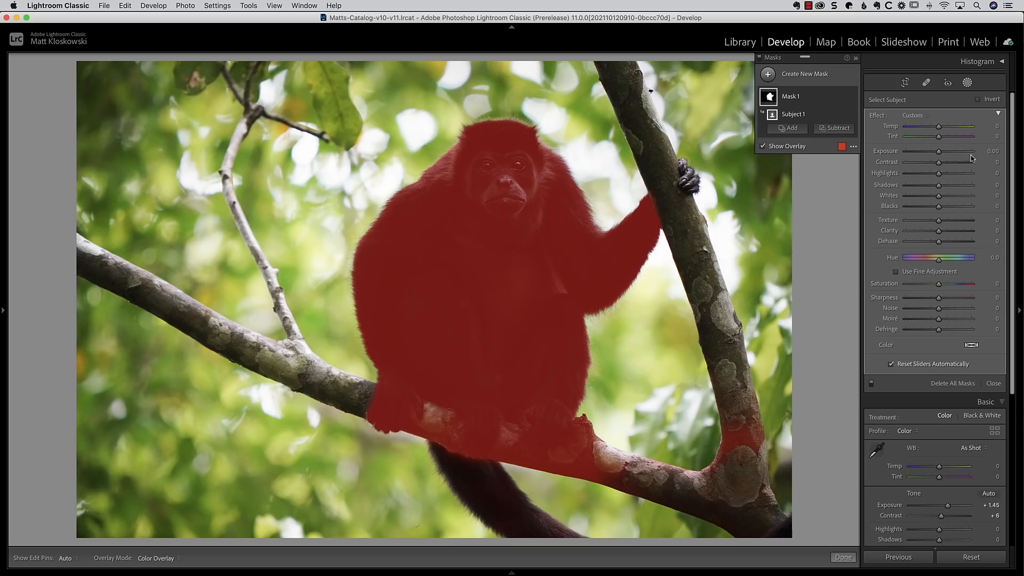
pyautogui.moveTo(939, 152); pyautogui.dragTo(944, 233)
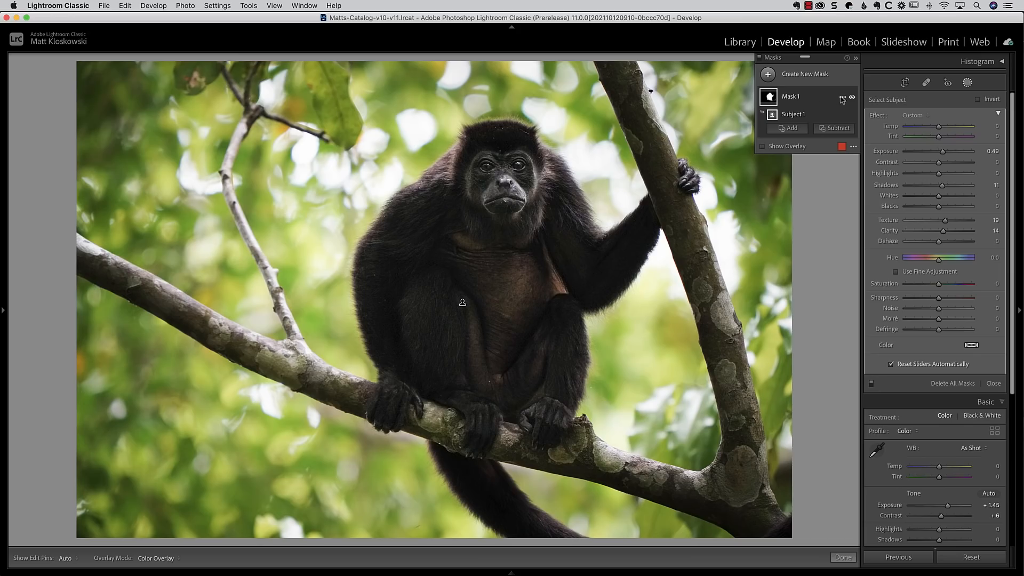
pyautogui.moveTo(771, 99)
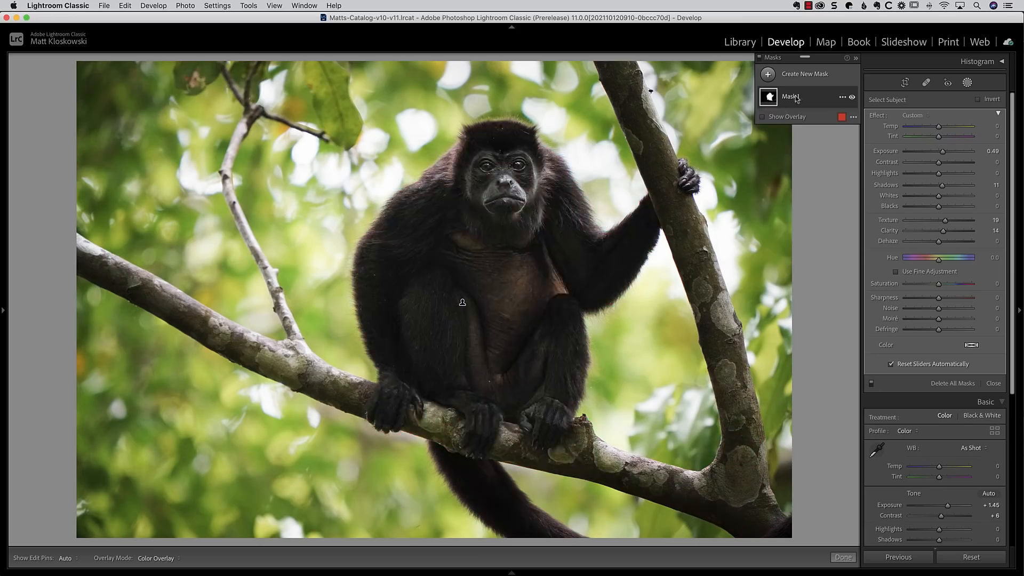
pyautogui.click(842, 96)
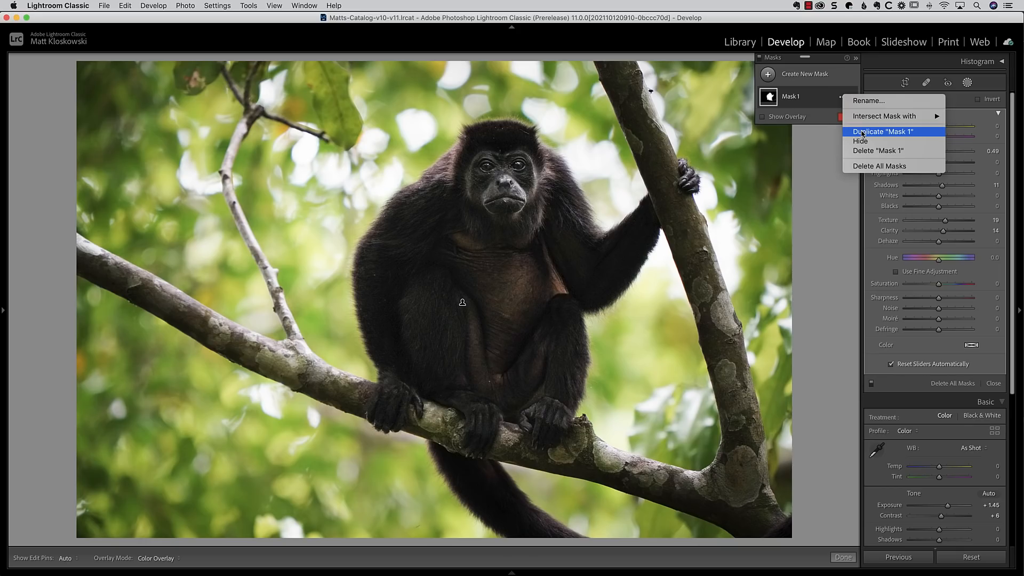
pyautogui.click(803, 85)
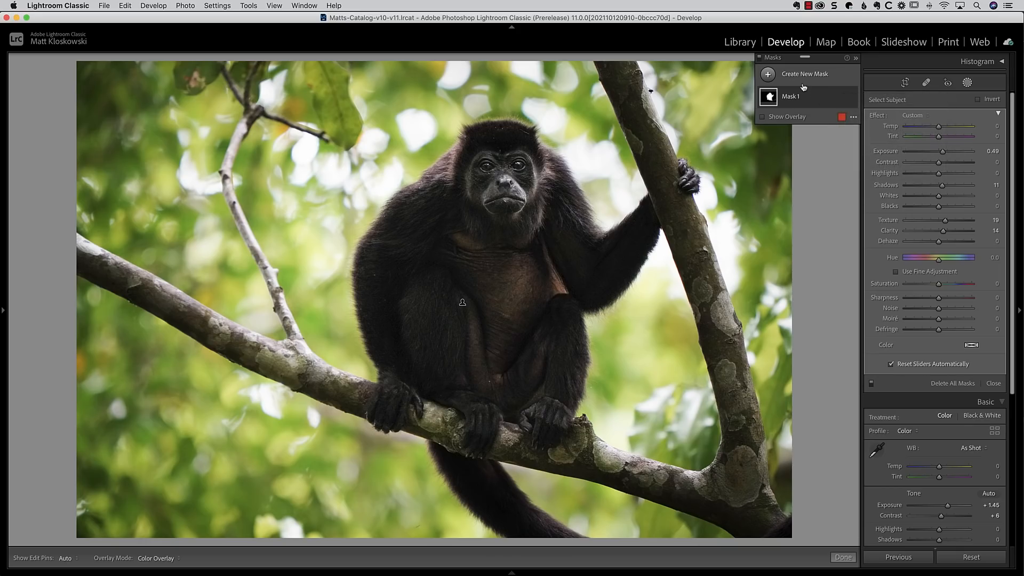
# Create a second Select Subject mask of the monkey and invert its subject selection to cover the background.
pyautogui.click(797, 76)
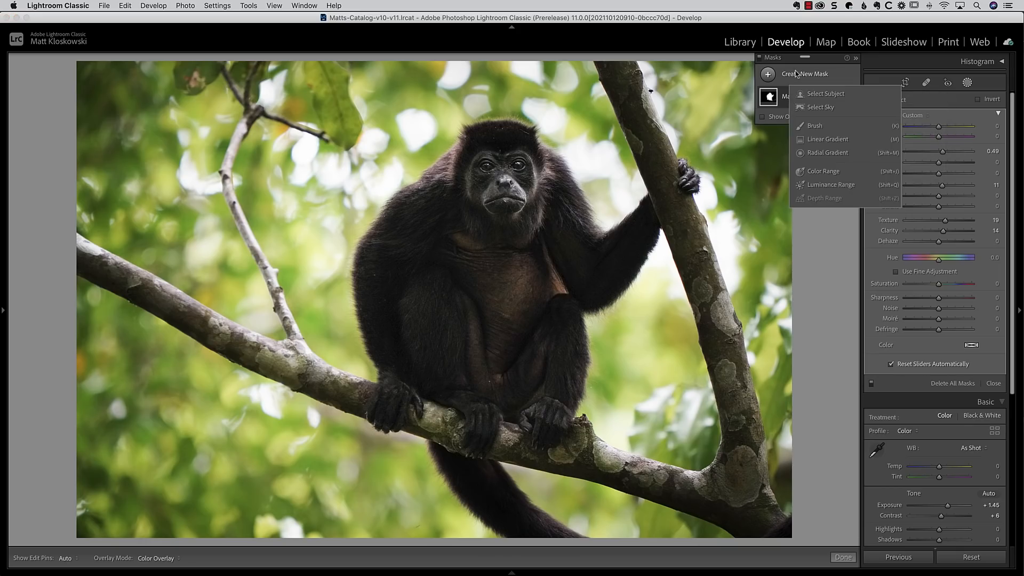
pyautogui.click(820, 92)
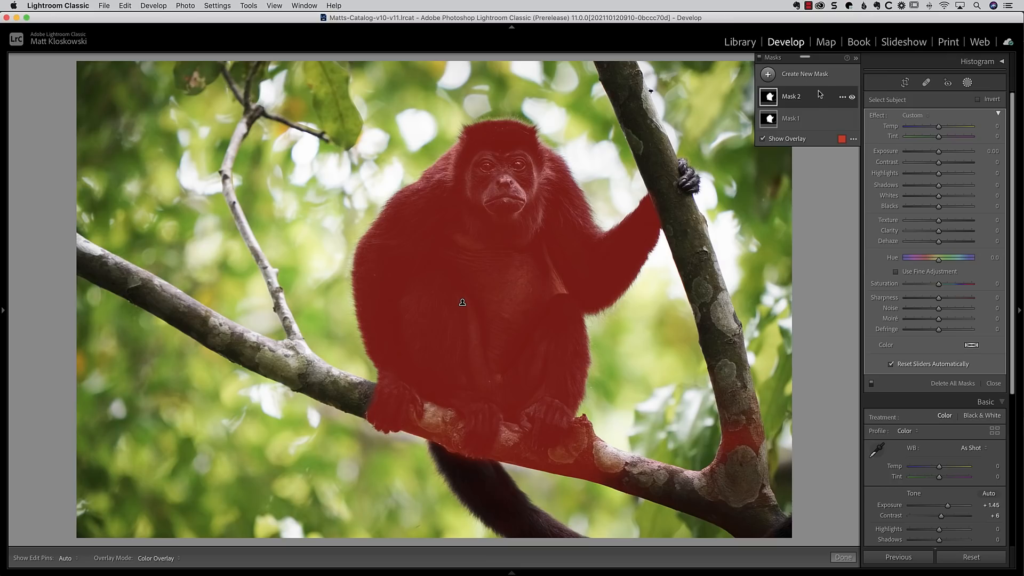
pyautogui.click(772, 100)
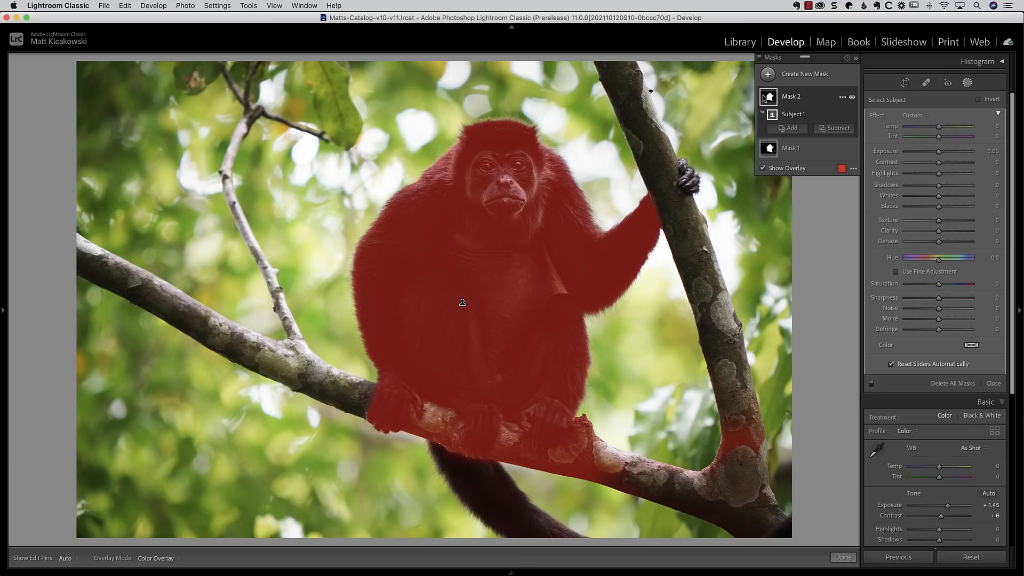
pyautogui.click(842, 97)
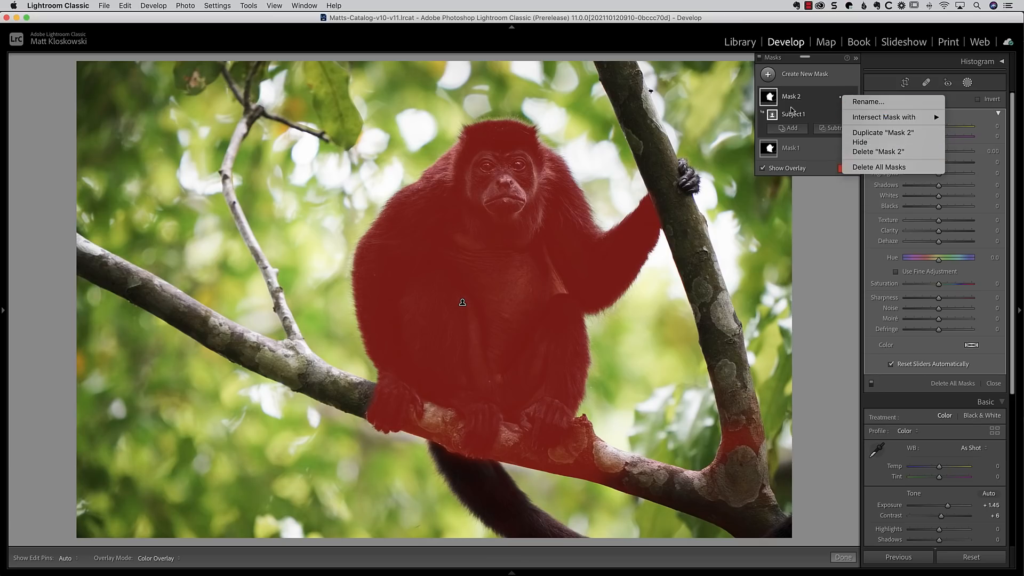
pyautogui.click(793, 113)
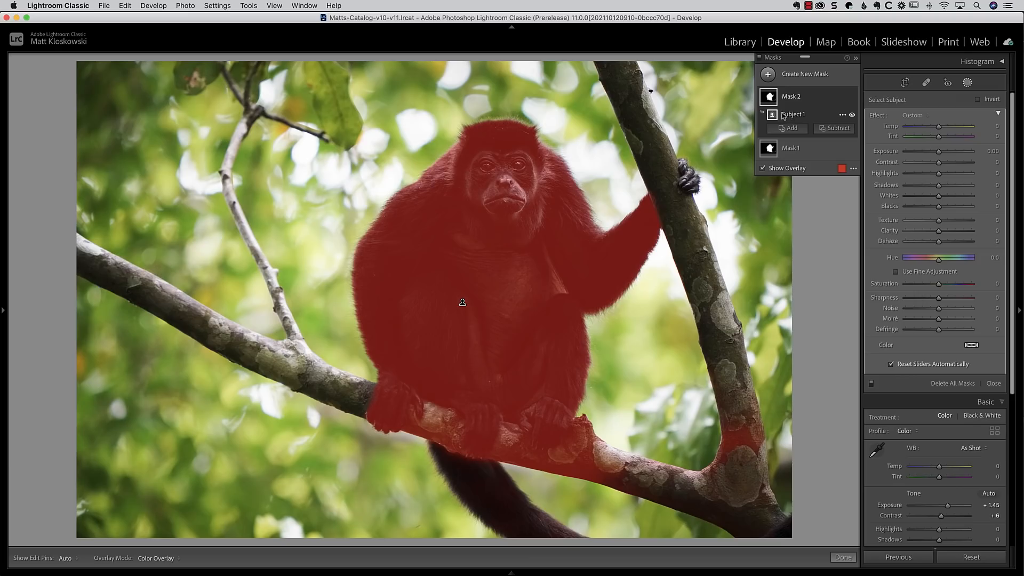
pyautogui.click(842, 115)
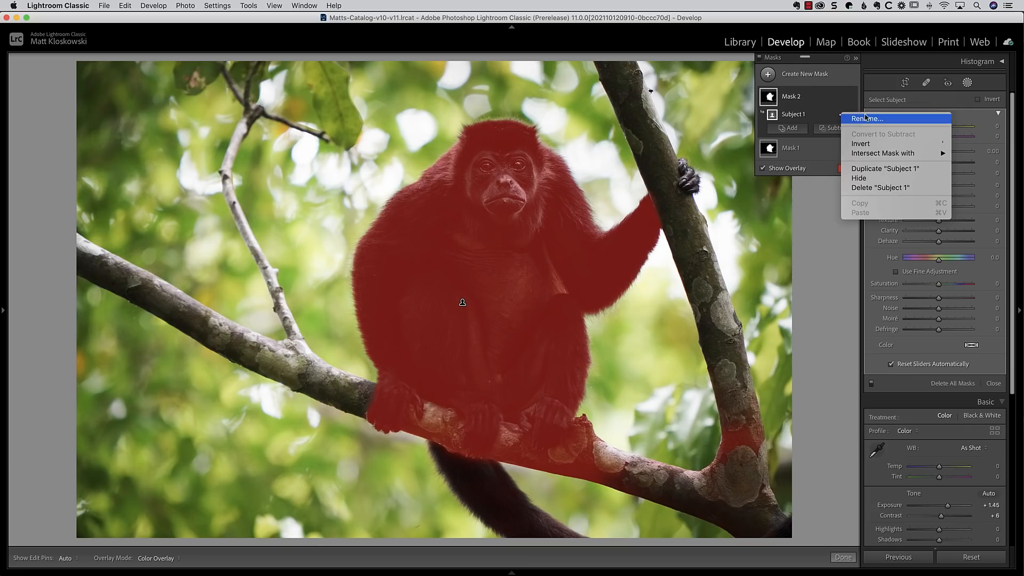
pyautogui.click(859, 144)
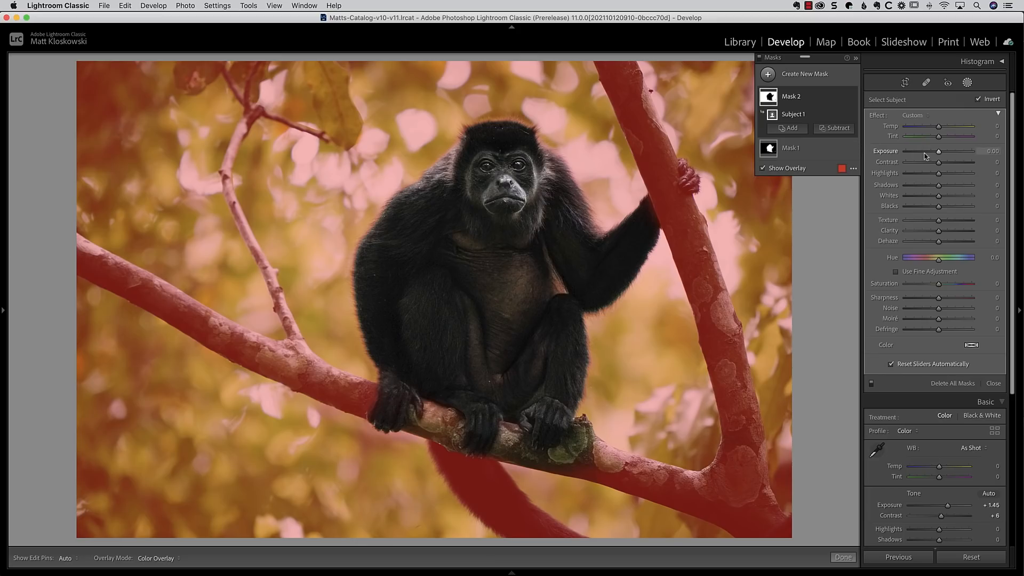
# Set the inverted background mask's Exposure to -0.25, Highlights to -35 and Saturation to 28.
pyautogui.moveTo(939, 152)
pyautogui.mouseDown()
pyautogui.moveTo(931, 174)
pyautogui.moveTo(914, 175)
pyautogui.moveTo(926, 177)
pyautogui.moveTo(936, 155)
pyautogui.mouseUp()
pyautogui.moveTo(939, 284)
pyautogui.mouseDown()
pyautogui.moveTo(950, 286)
pyautogui.moveTo(929, 262)
pyautogui.moveTo(948, 286)
pyautogui.mouseUp()
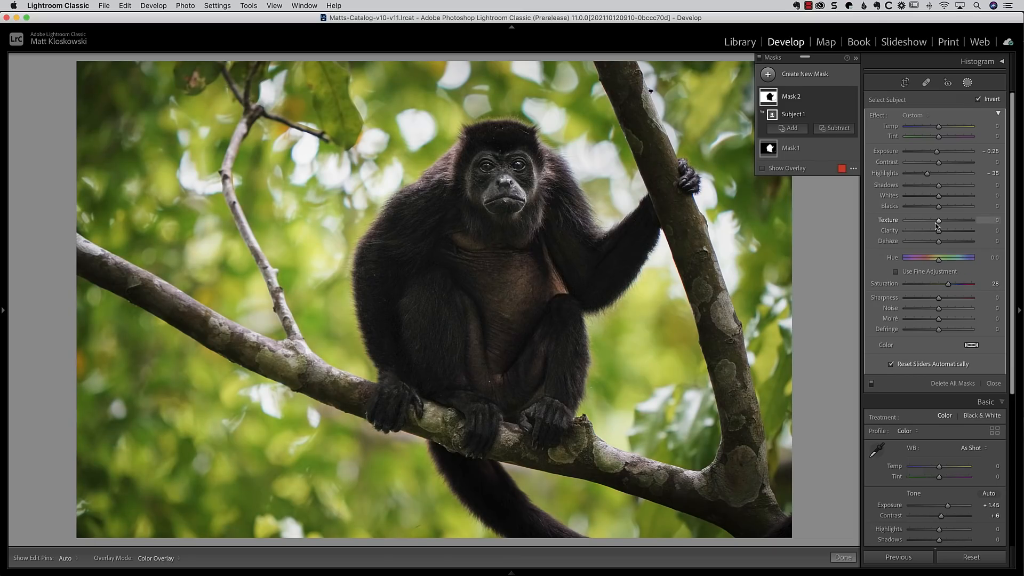
# Lower the Clarity of the inverted background mask behind the monkey.
pyautogui.moveTo(938, 231)
pyautogui.mouseDown()
pyautogui.moveTo(919, 233)
pyautogui.moveTo(931, 230)
pyautogui.mouseUp()
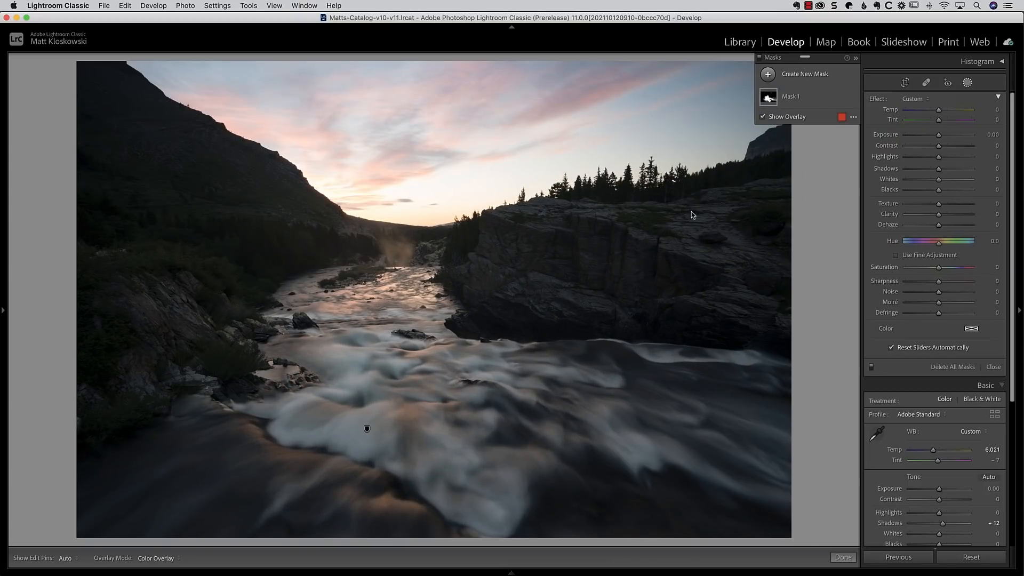
# Add a Select Sky mask to the river photo with the MK Landscape - Dark Sky (Strong) preset and set its Exposure to -0.95.
pyautogui.moveTo(765, 99)
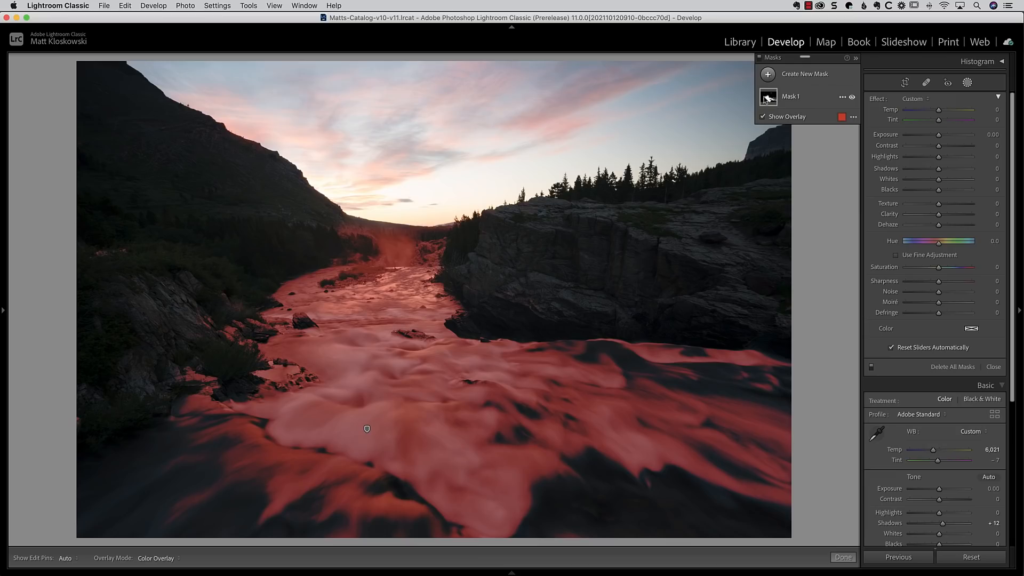
pyautogui.click(805, 74)
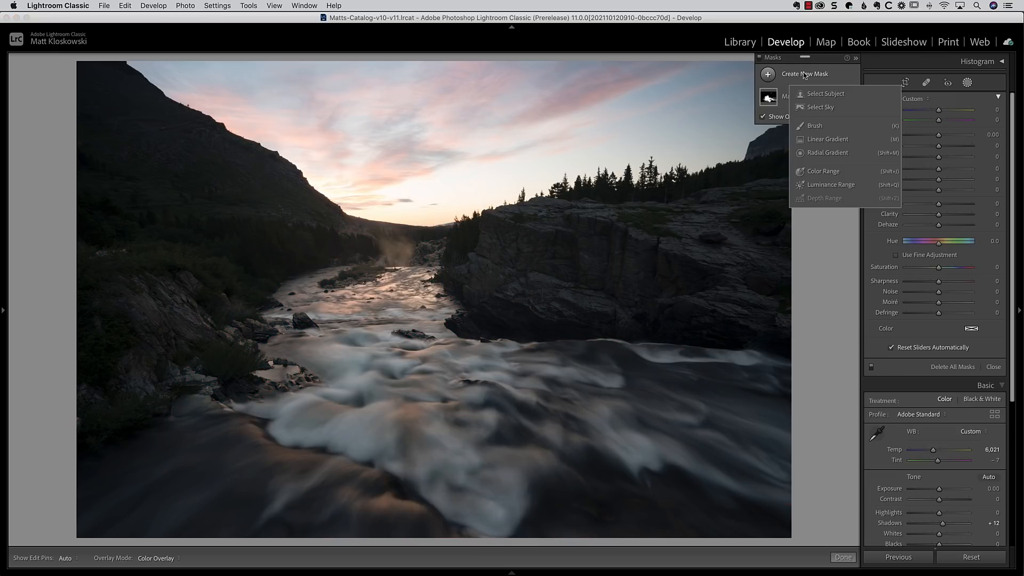
pyautogui.click(818, 108)
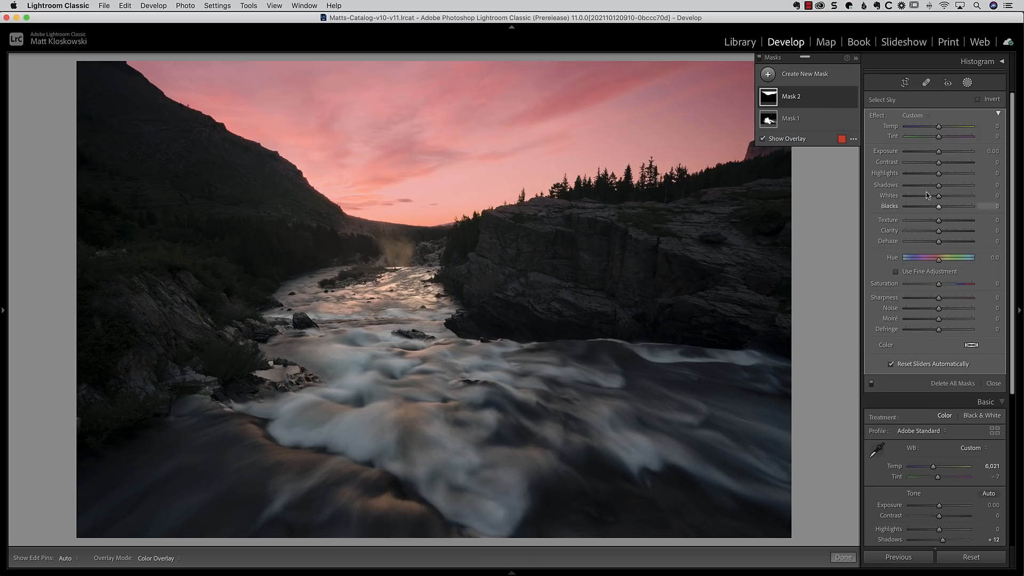
pyautogui.click(929, 119)
pyautogui.scroll(-5, 942, 366)
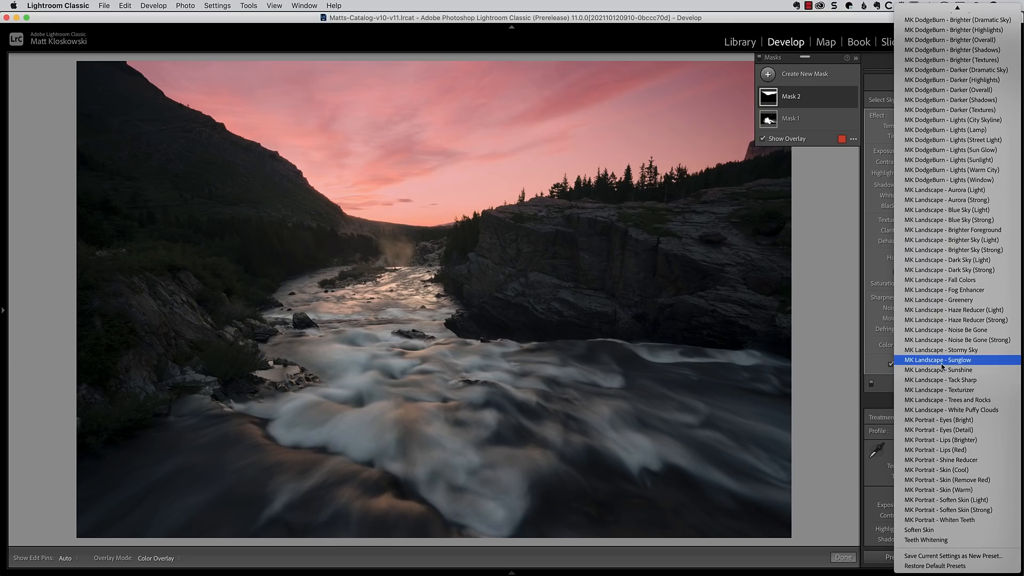
pyautogui.click(969, 271)
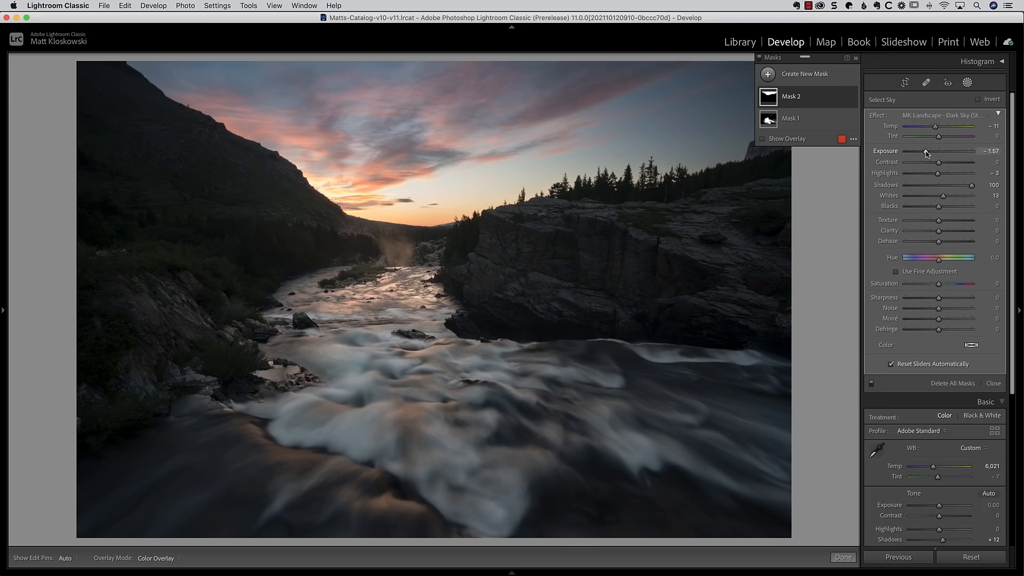
pyautogui.moveTo(925, 152); pyautogui.dragTo(932, 153)
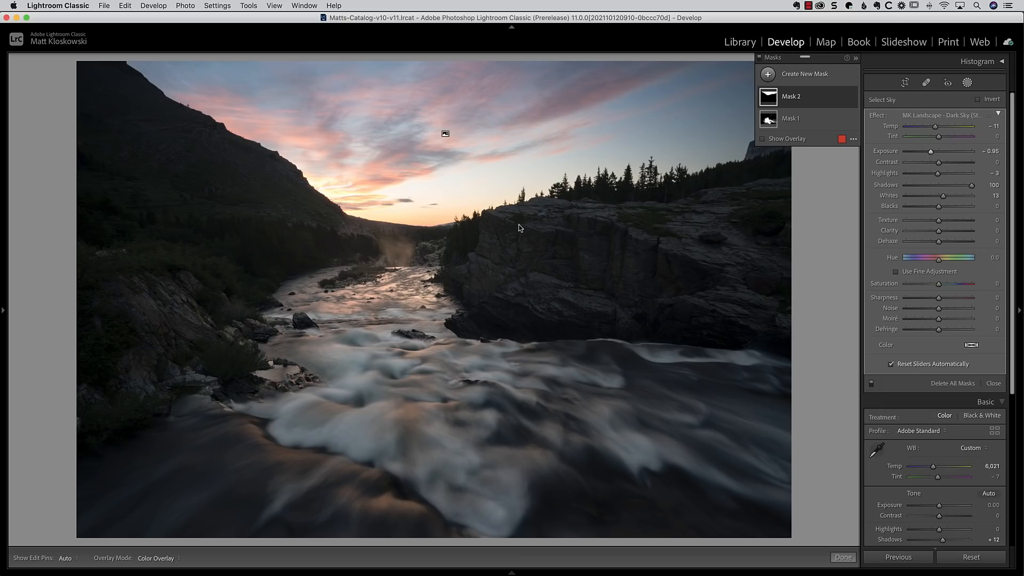
# Create a second Select Sky mask inverted to cover the foreground, with Exposure 0.24, Shadows 29, Temp 13 and slightly raised Clarity.
pyautogui.click(794, 76)
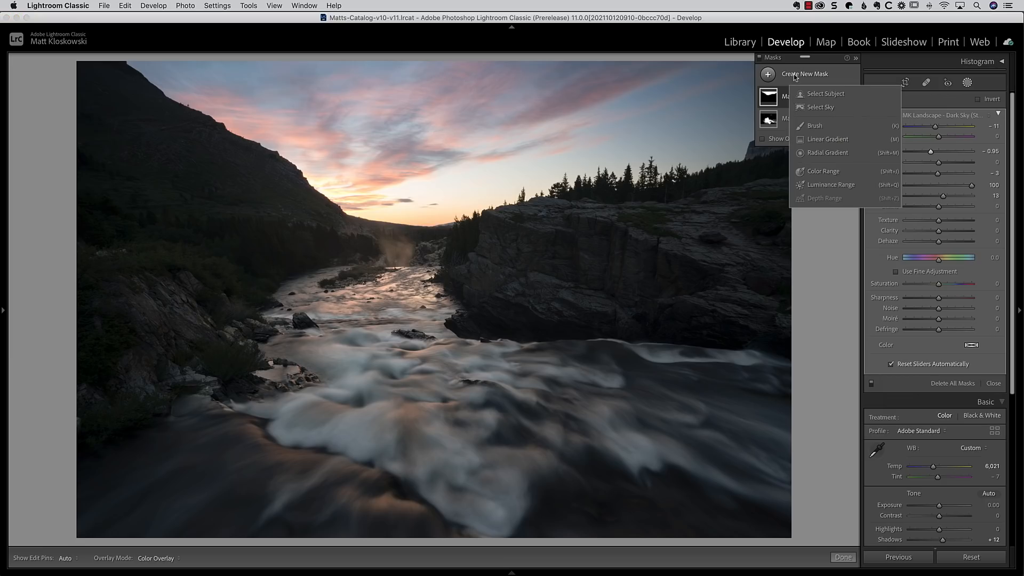
pyautogui.click(814, 107)
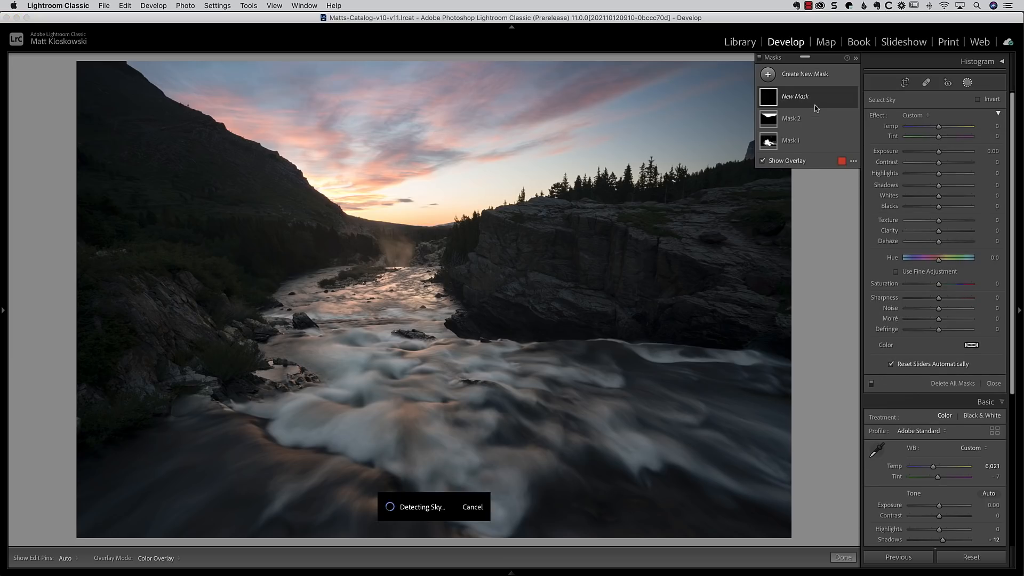
pyautogui.click(767, 99)
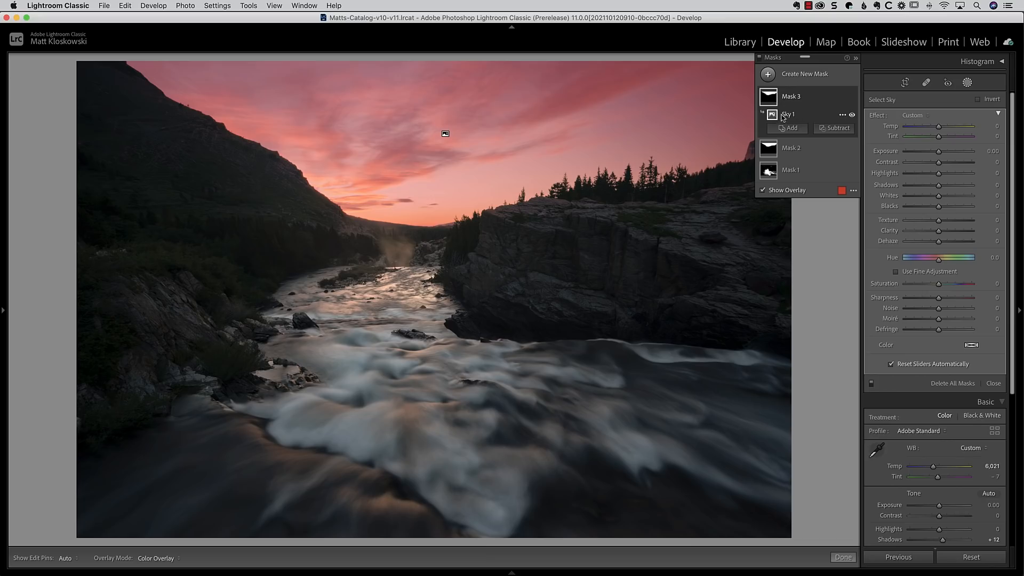
pyautogui.click(842, 115)
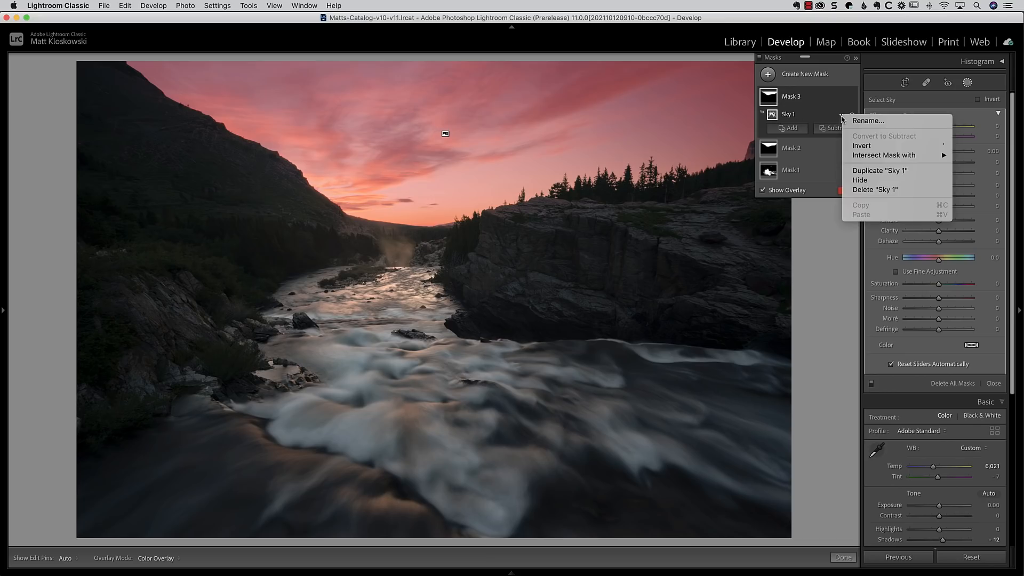
pyautogui.click(868, 145)
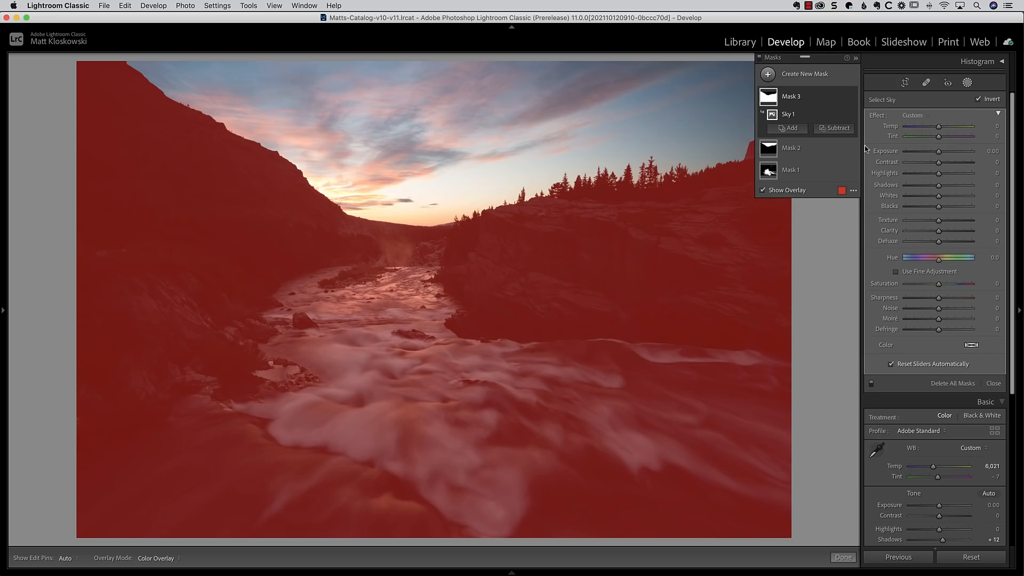
pyautogui.moveTo(939, 152); pyautogui.dragTo(948, 187)
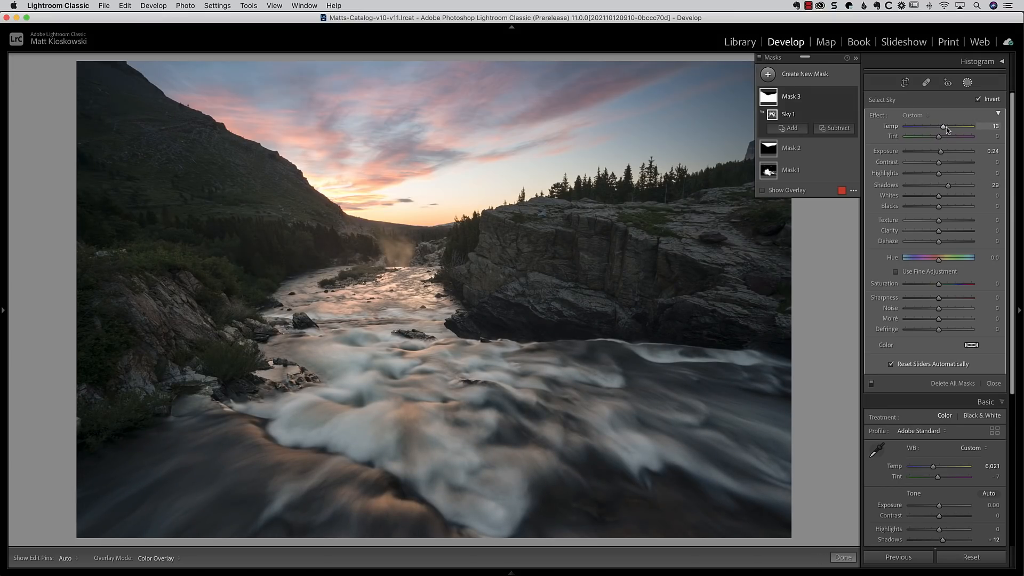
pyautogui.moveTo(938, 230); pyautogui.dragTo(941, 221)
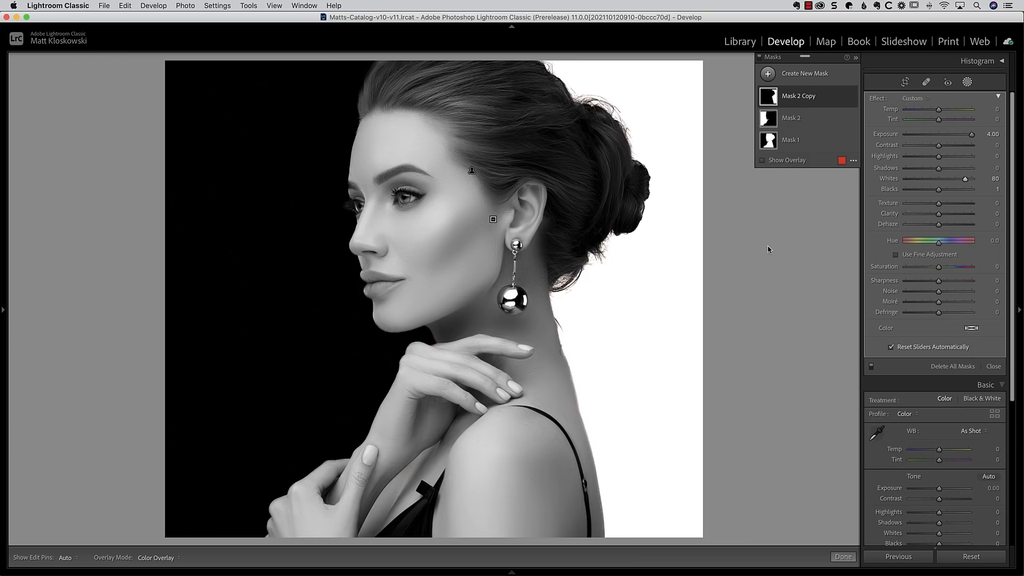
# Delete all masks on the portrait and create a Select Subject mask with Saturation -100 and Contrast 31.
pyautogui.click(945, 367)
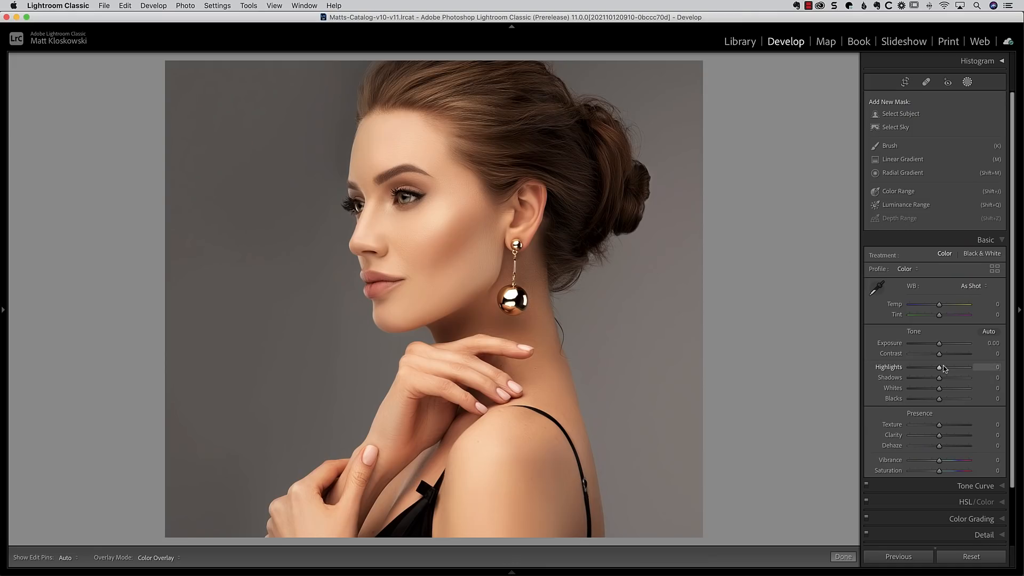
pyautogui.click(888, 113)
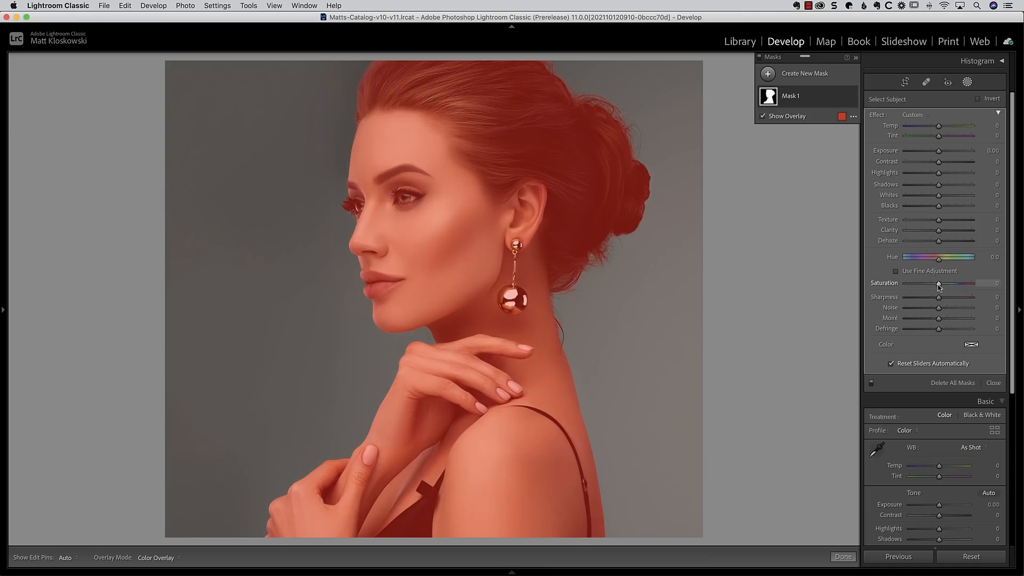
pyautogui.moveTo(939, 283); pyautogui.dragTo(822, 297)
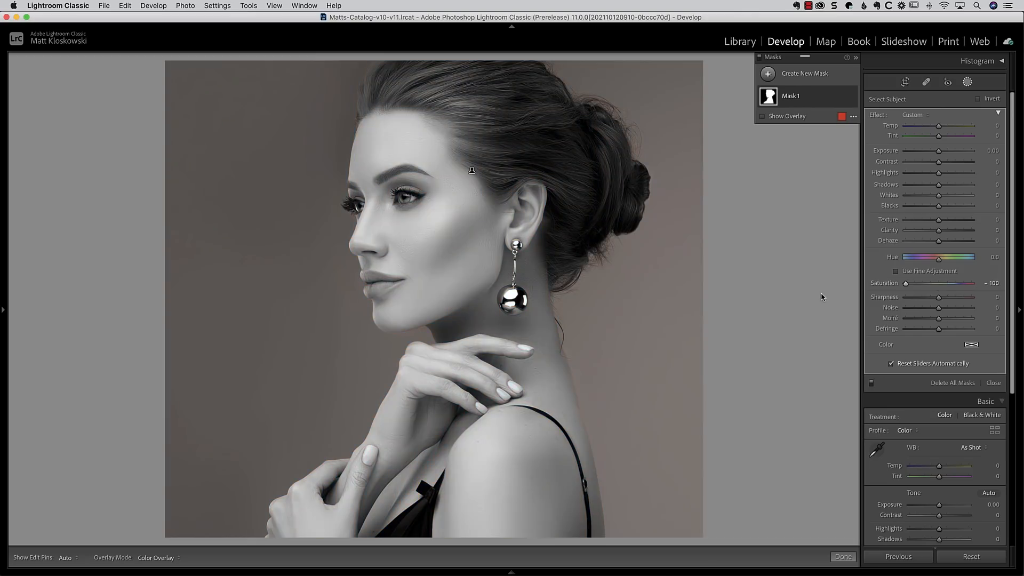
pyautogui.moveTo(941, 161); pyautogui.dragTo(949, 161)
# Create a second Select Subject mask inverted to the background, with Exposure -4.00 and Blacks -100.
pyautogui.click(792, 75)
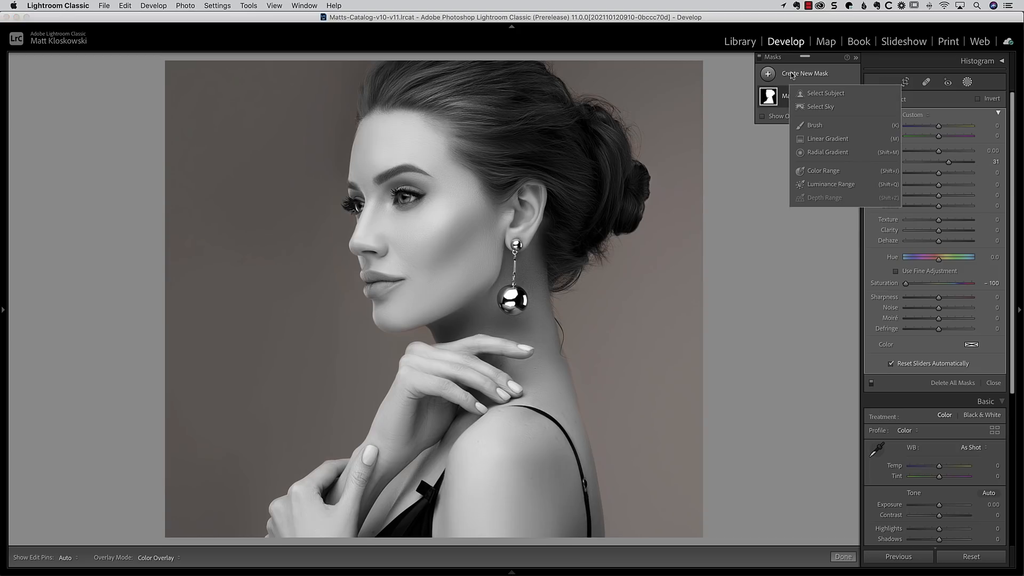
pyautogui.click(825, 95)
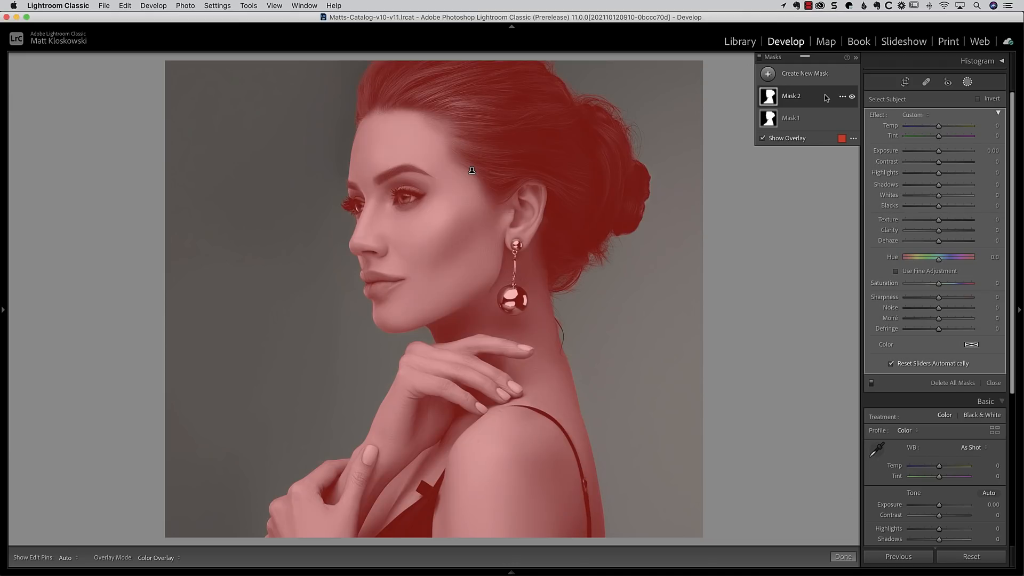
pyautogui.click(773, 101)
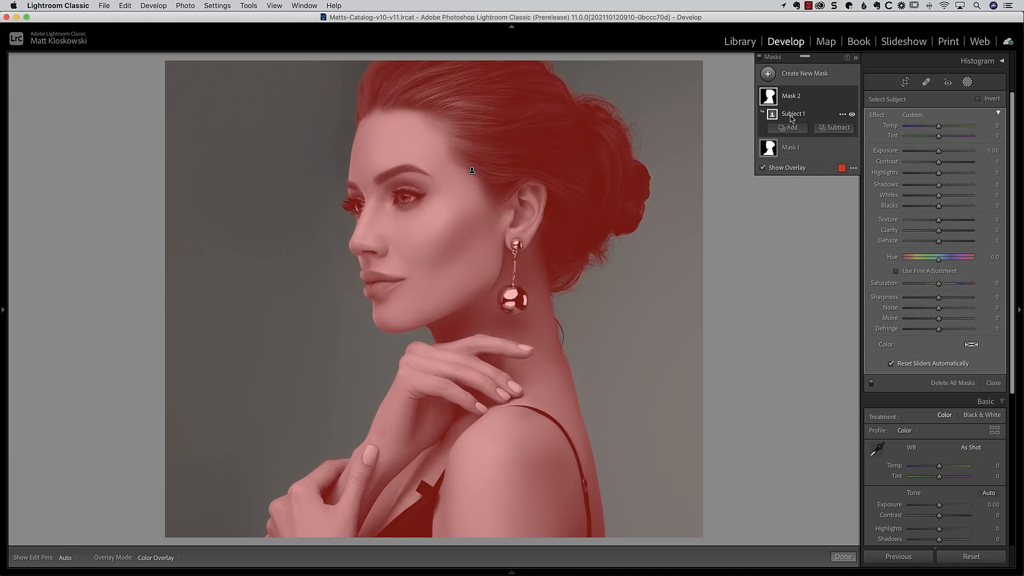
pyautogui.rightClick(841, 116)
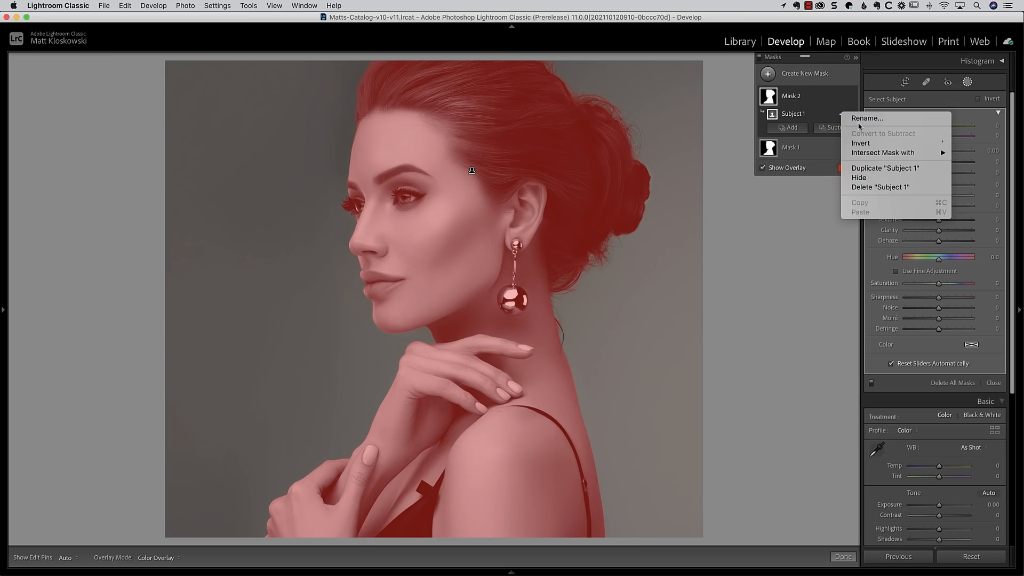
pyautogui.click(863, 143)
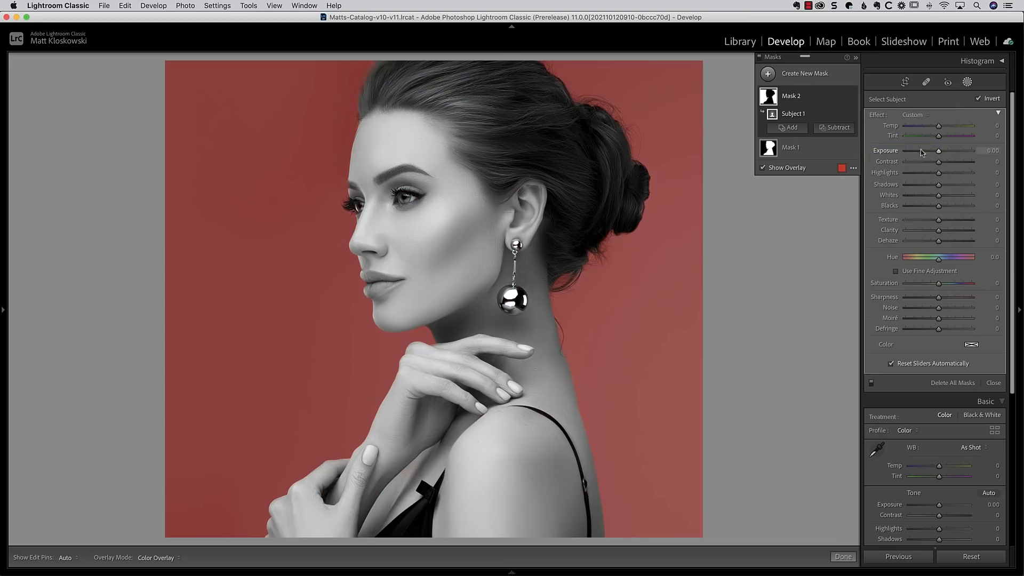
pyautogui.moveTo(921, 150); pyautogui.dragTo(905, 150)
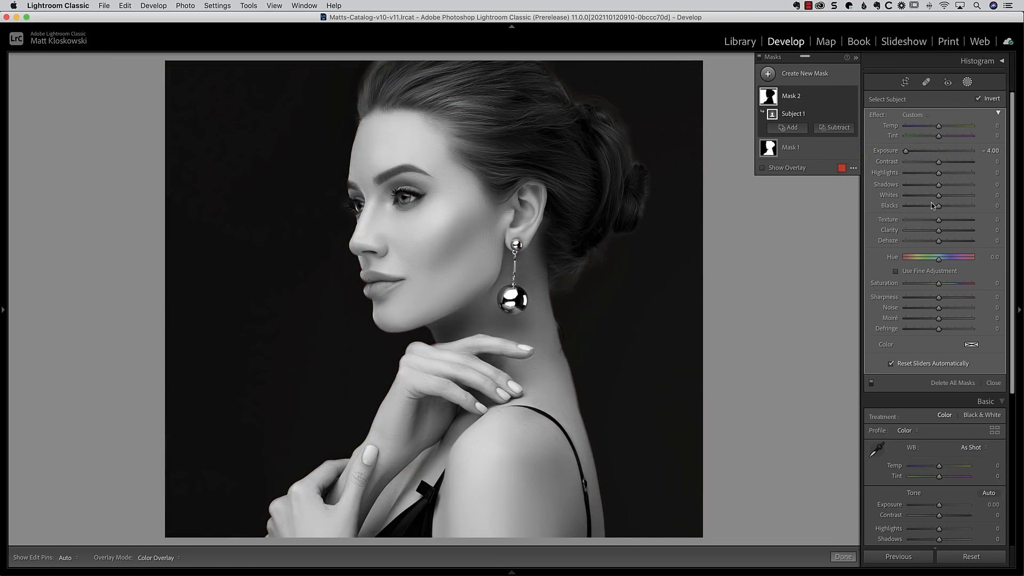
pyautogui.moveTo(939, 206); pyautogui.dragTo(887, 208)
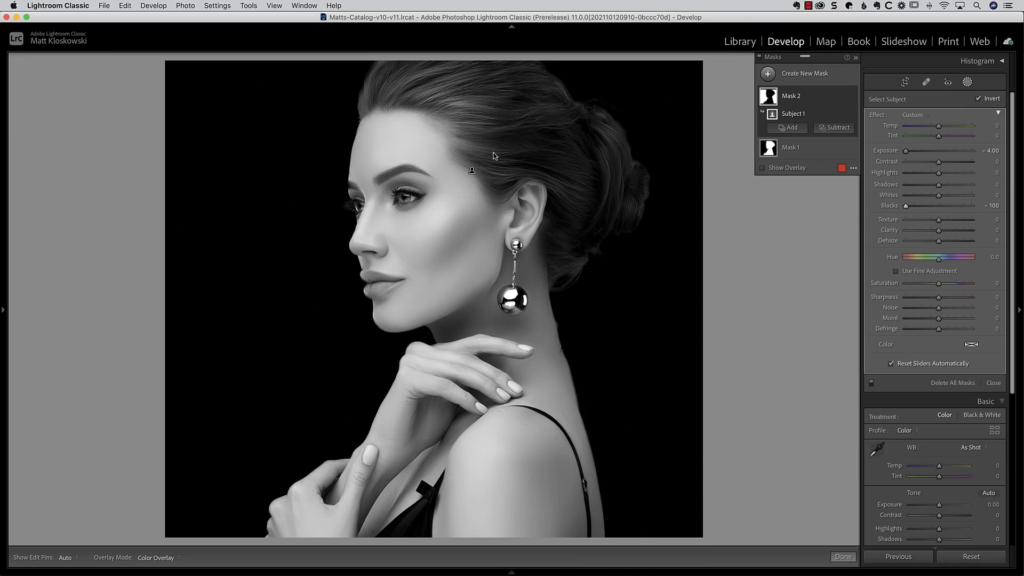
# Subtract a narrow vertical linear gradient from the background mask so that only the area in front of the woman's face stays masked.
pyautogui.click(836, 129)
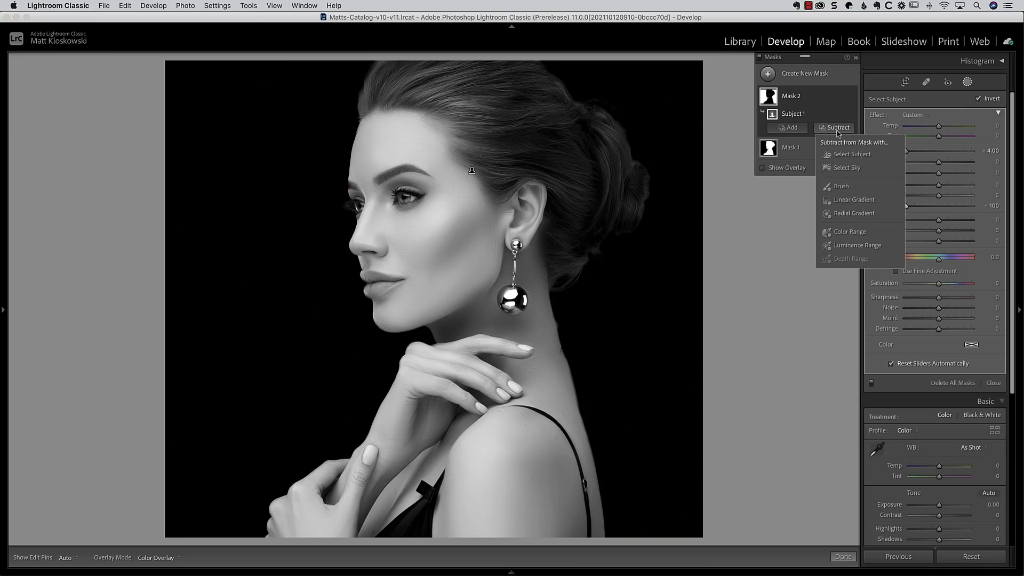
pyautogui.click(843, 201)
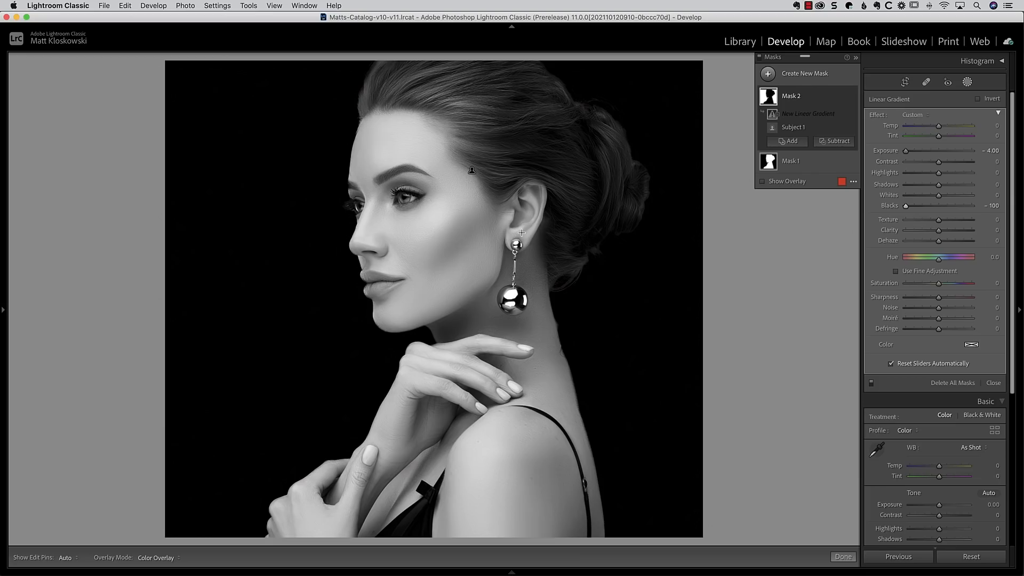
pyautogui.moveTo(521, 232); pyautogui.dragTo(492, 233)
pyautogui.moveTo(514, 233)
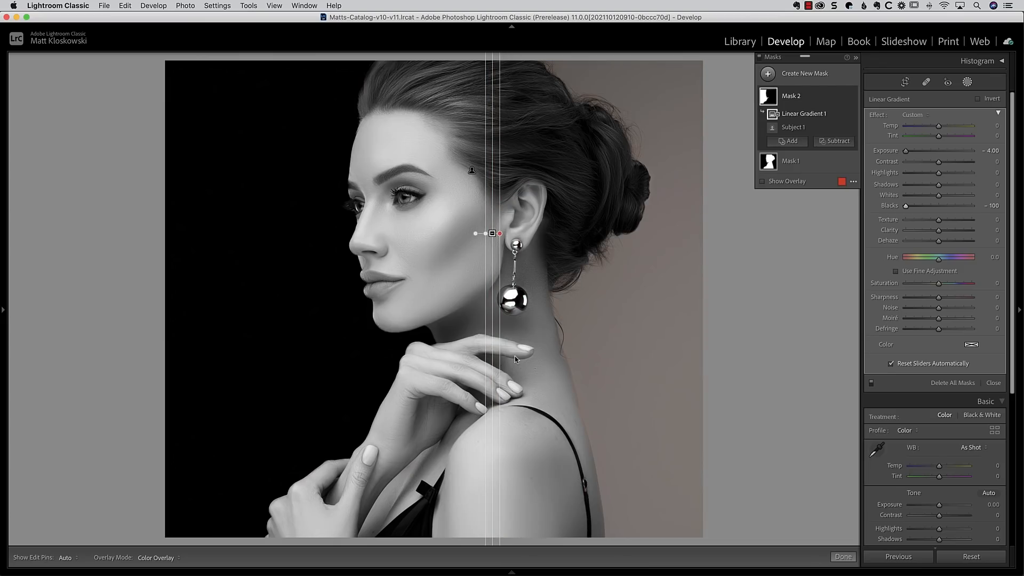
# Duplicate Mask 2 and invert the copy's linear gradient to cover the background behind the woman's head, checking it with Mask 2 hidden.
pyautogui.moveTo(828, 101)
pyautogui.click(843, 97)
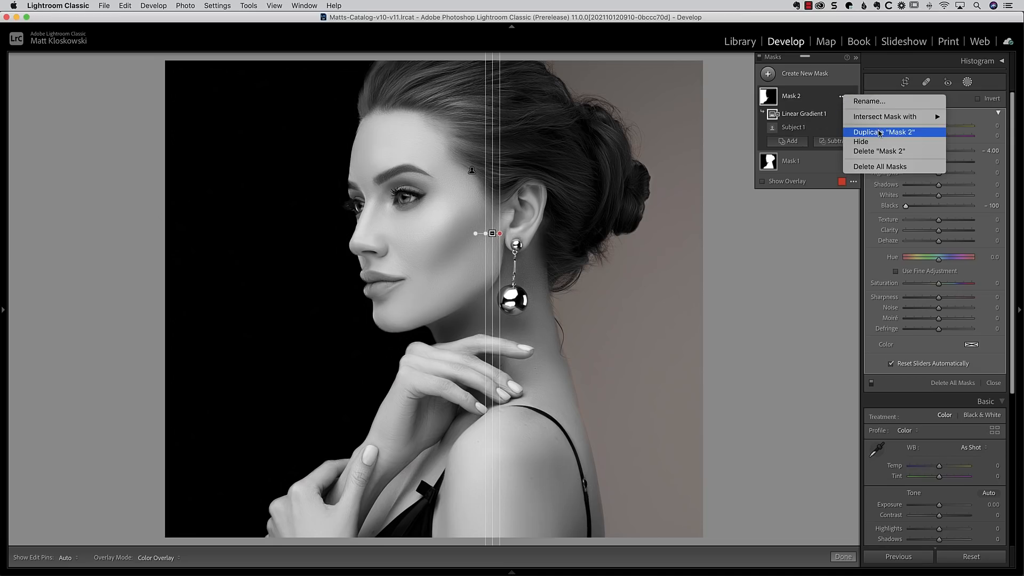
pyautogui.click(880, 133)
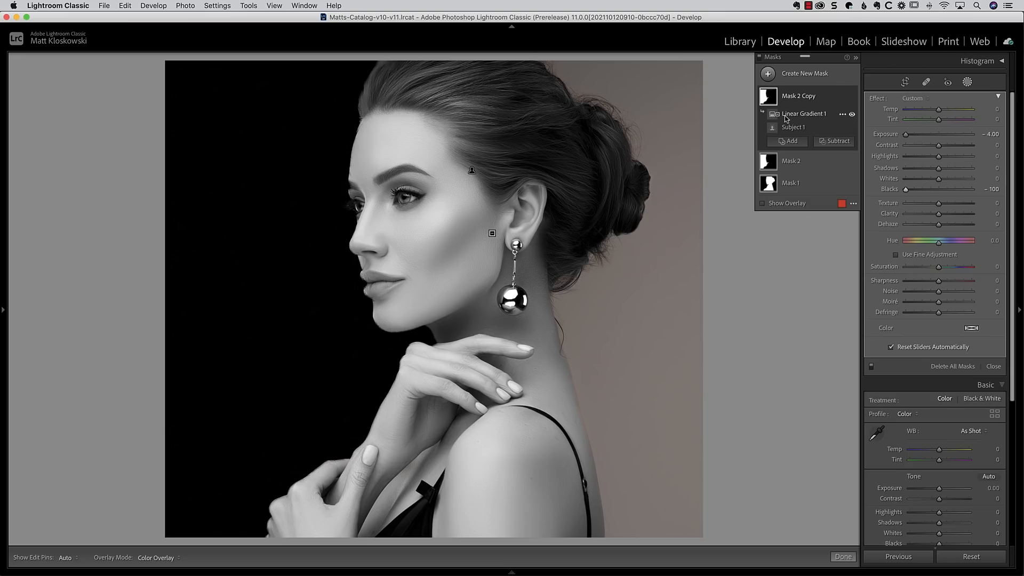
pyautogui.click(842, 115)
pyautogui.click(861, 145)
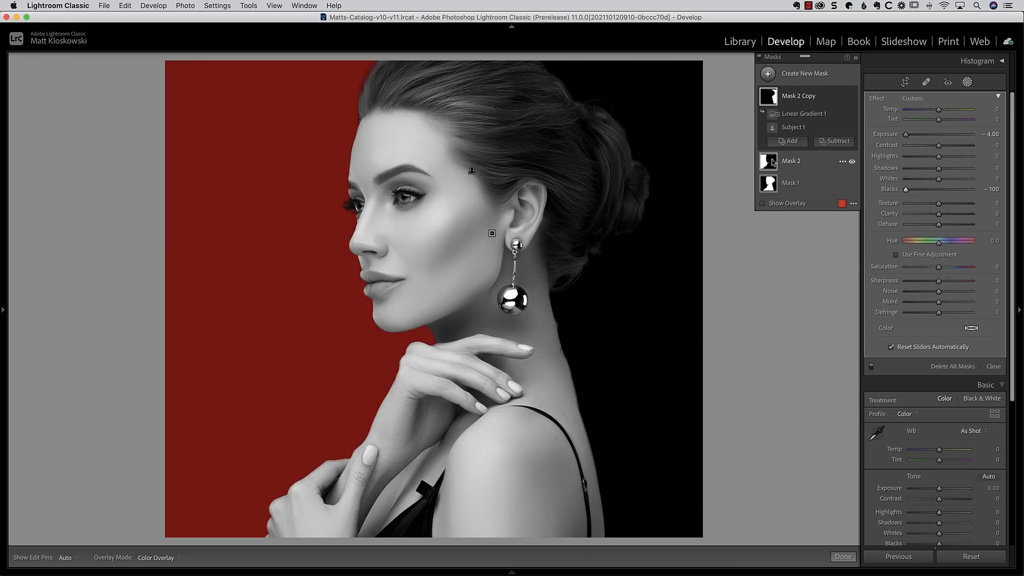
pyautogui.click(851, 161)
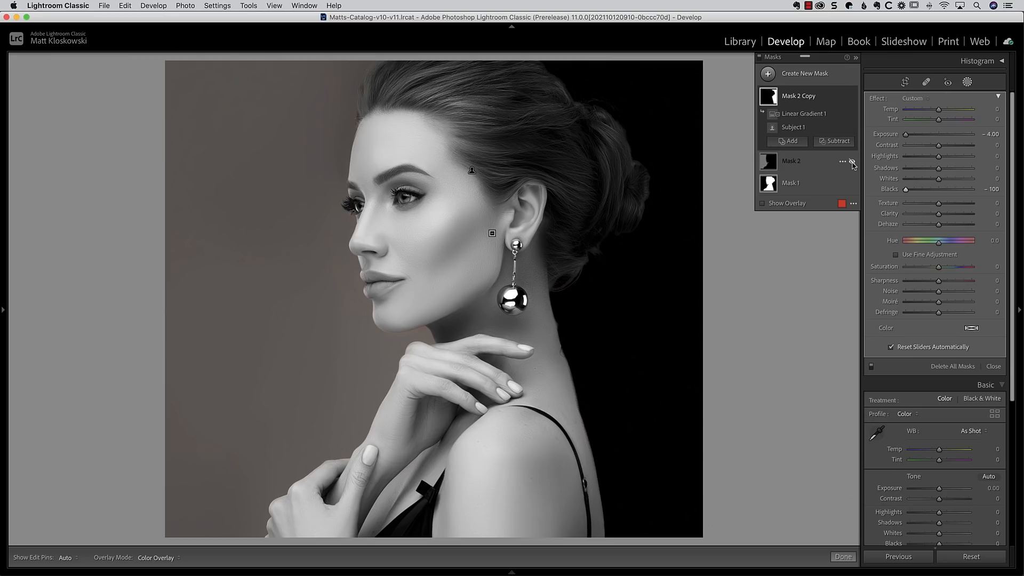
pyautogui.click(852, 163)
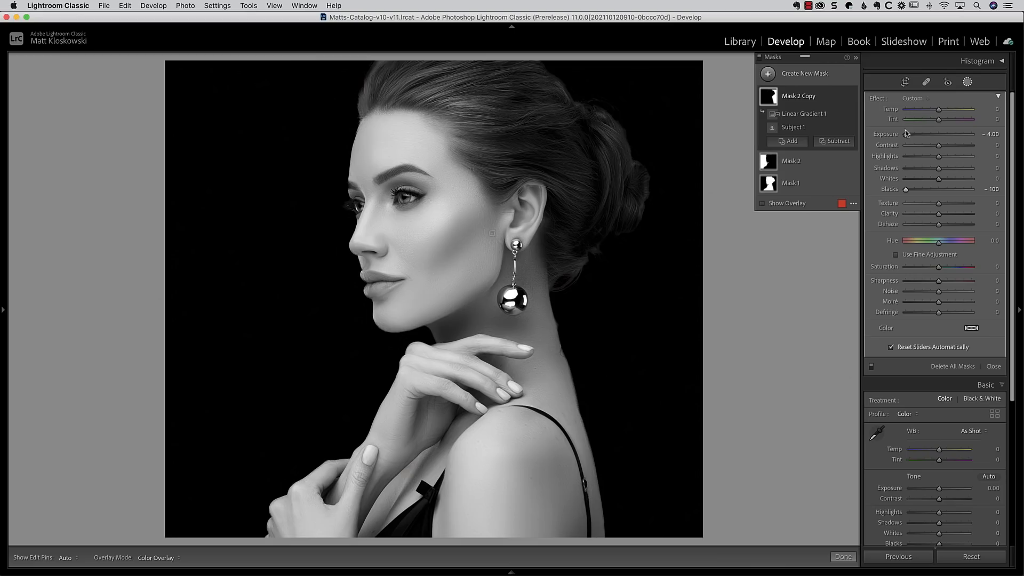
# Turn the background behind the head white by setting the duplicated mask's Exposure to 4.00, Whites to 70 and Blacks to about 5.
pyautogui.moveTo(911, 133); pyautogui.dragTo(974, 134)
pyautogui.moveTo(905, 188); pyautogui.dragTo(940, 190)
pyautogui.moveTo(939, 178); pyautogui.dragTo(962, 180)
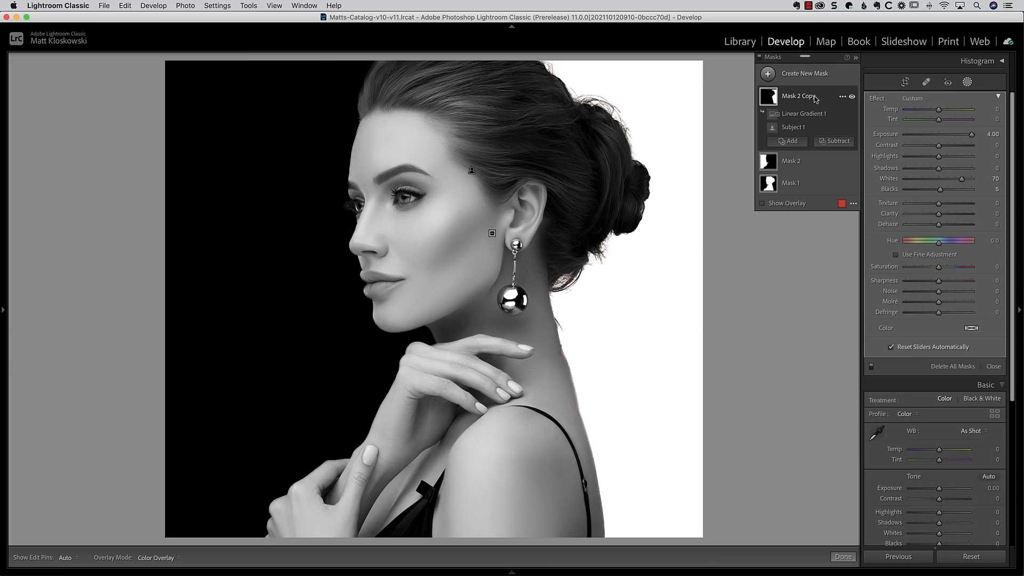
# Collapse the duplicated mask's component list, and fold and unfold the list of masks.
pyautogui.click(790, 100)
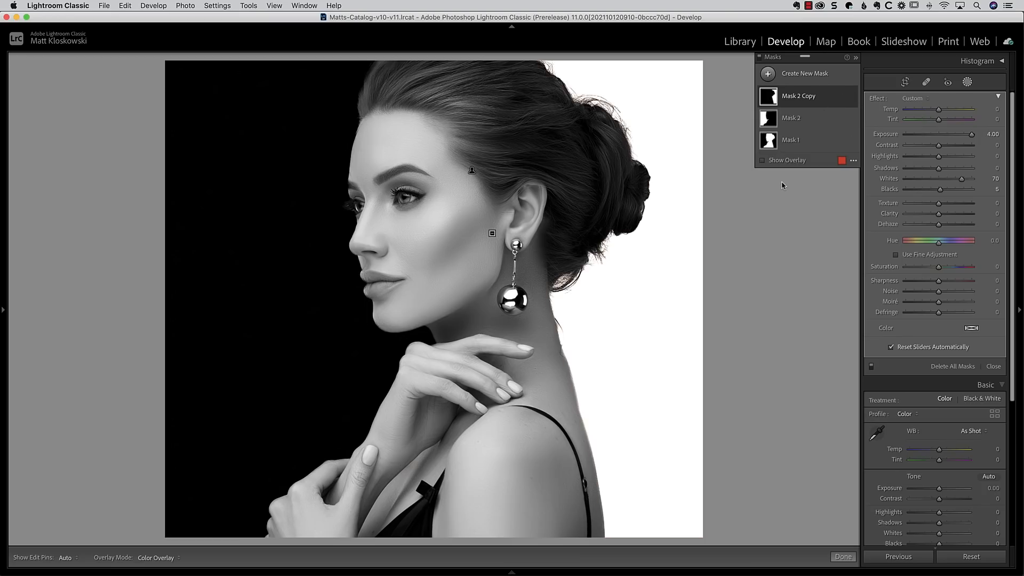
pyautogui.click(760, 59)
pyautogui.click(760, 59)
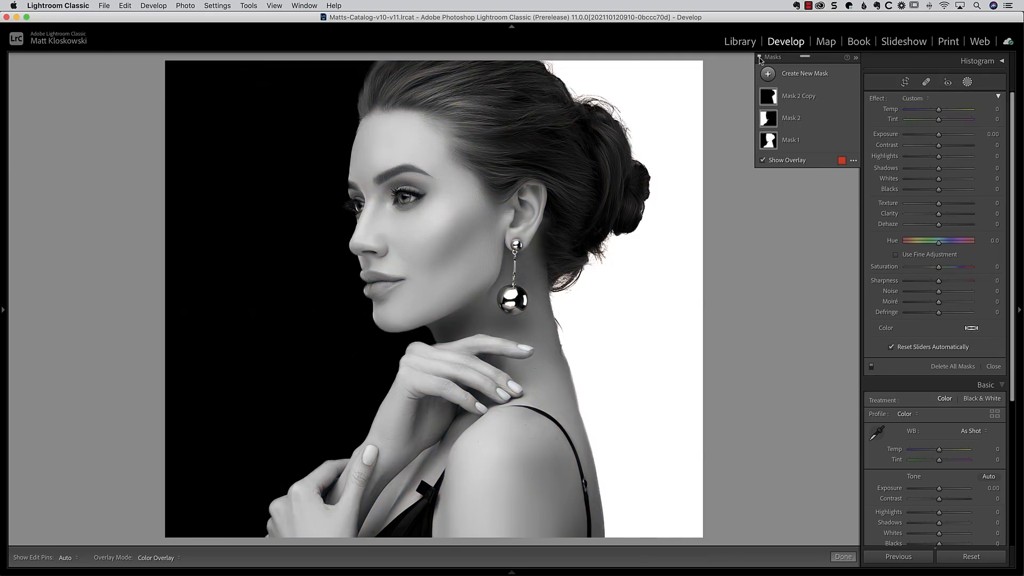